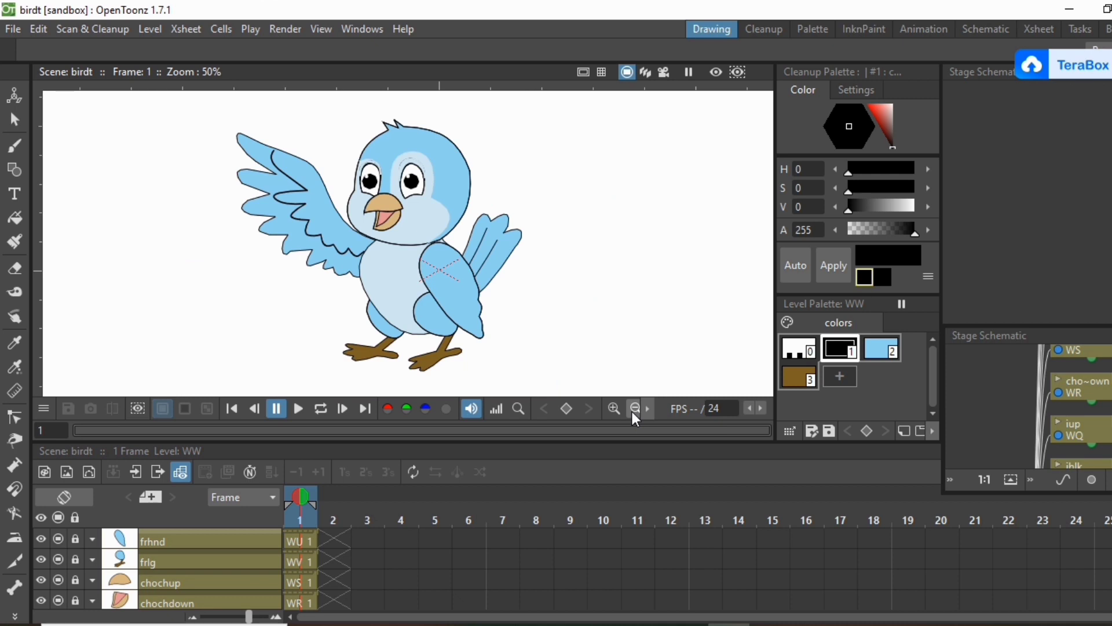
pyautogui.click(615, 409)
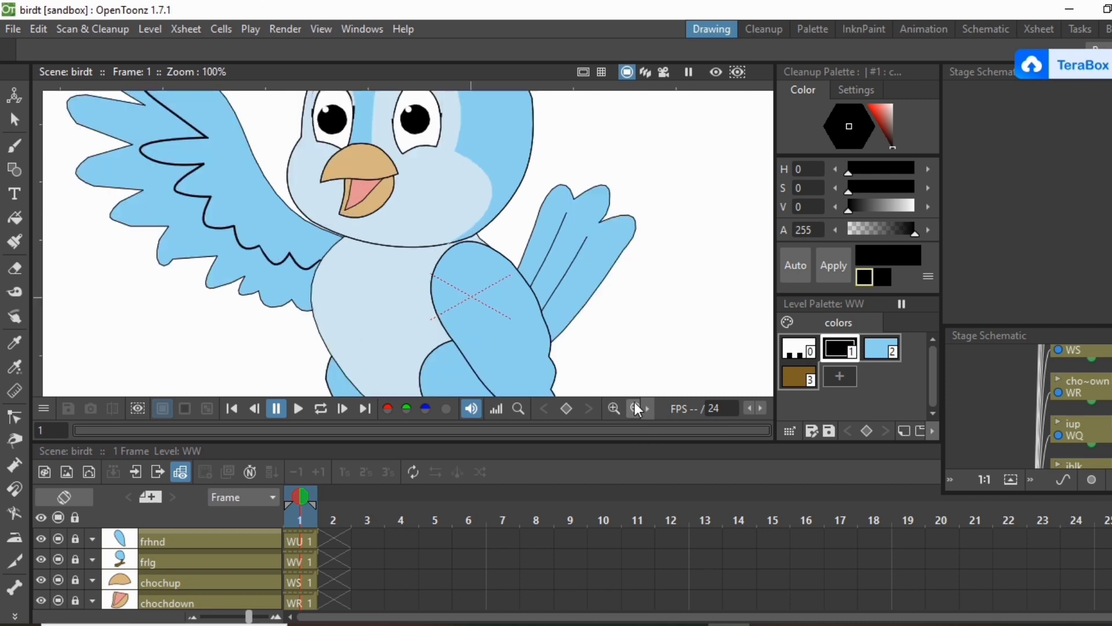
pyautogui.press('-')
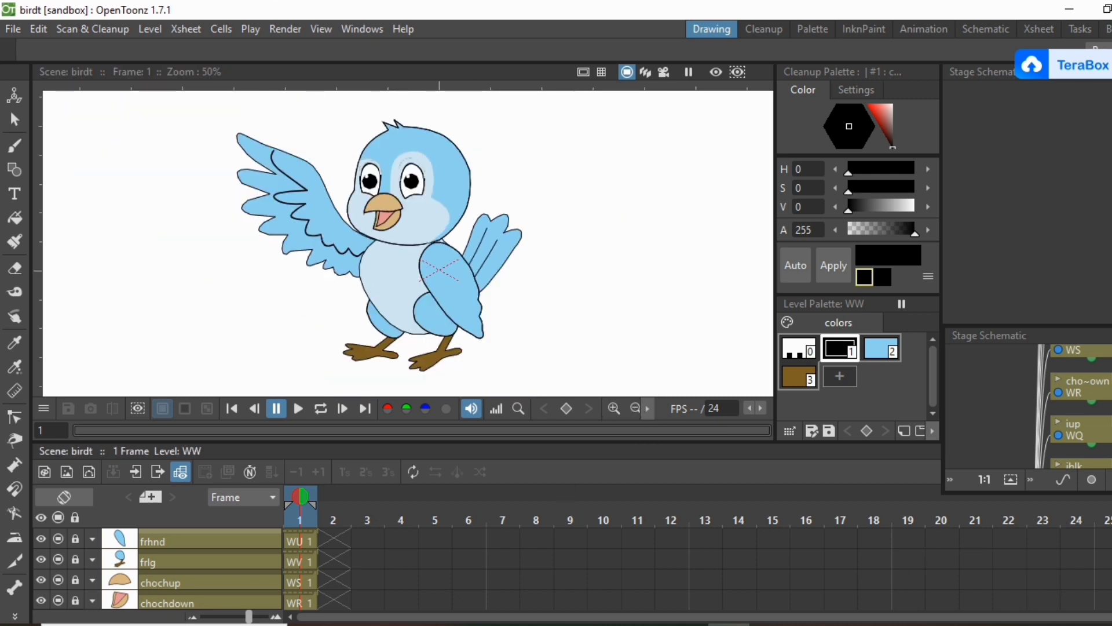
pyautogui.scroll(-5, 173, 568)
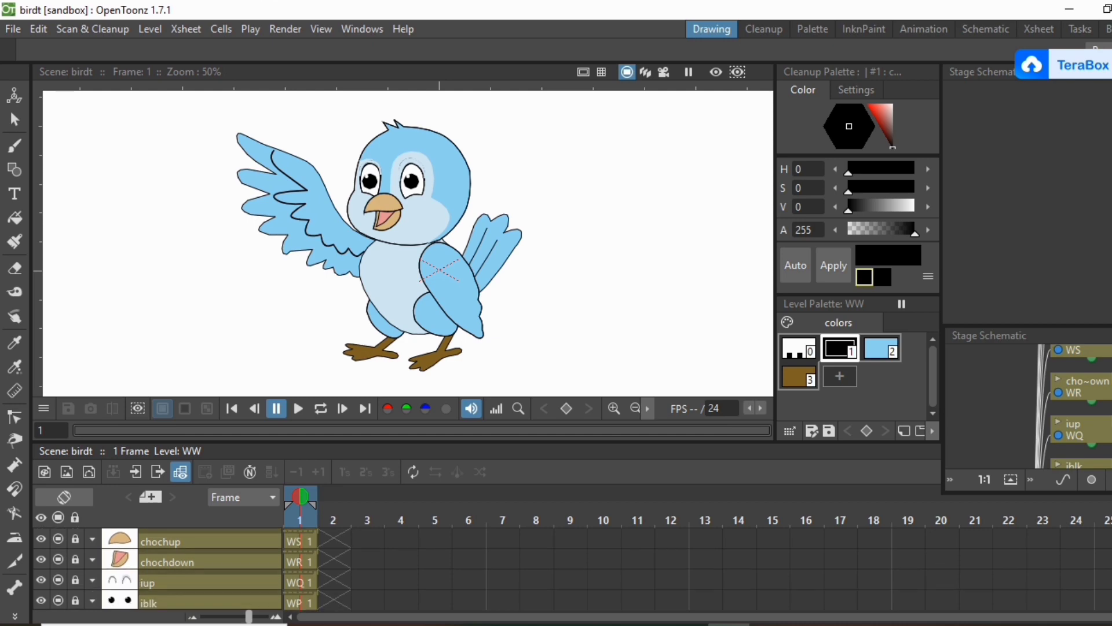
pyautogui.scroll(-2, 174, 568)
pyautogui.scroll(6, 174, 568)
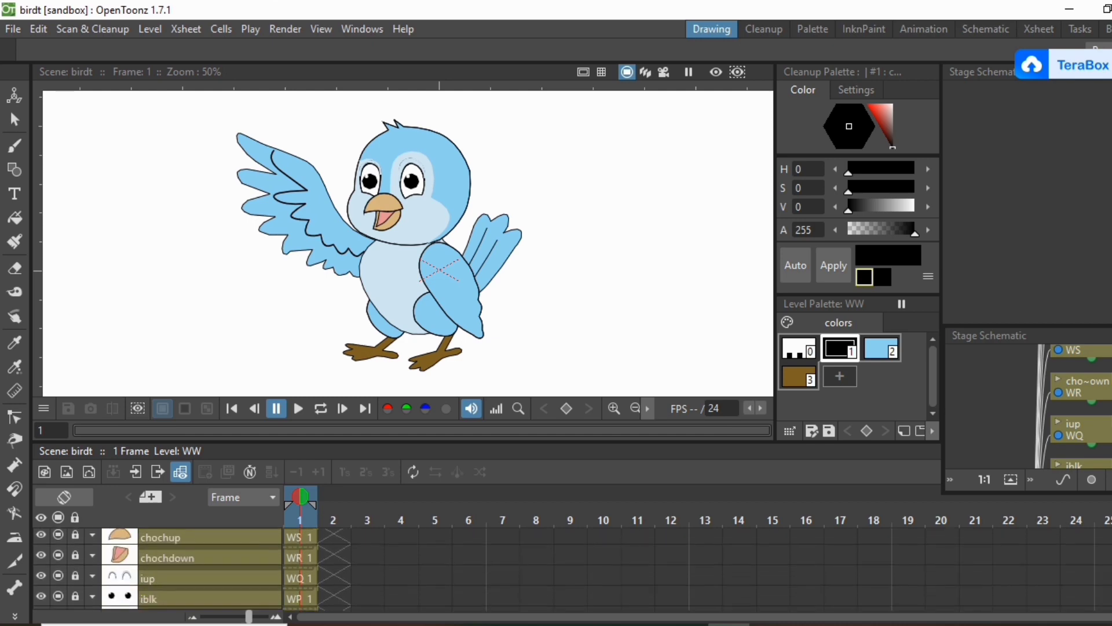
# Switch to the Animation workspace and activate the Animate tool in Center mode
pyautogui.click(923, 31)
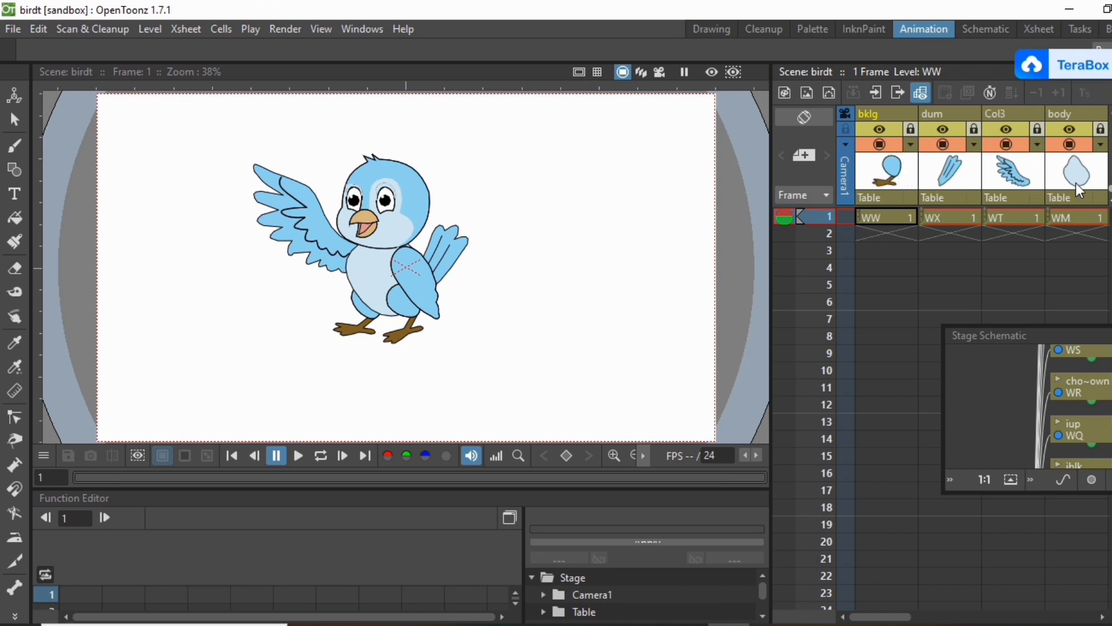
pyautogui.moveTo(903, 621); pyautogui.dragTo(881, 617)
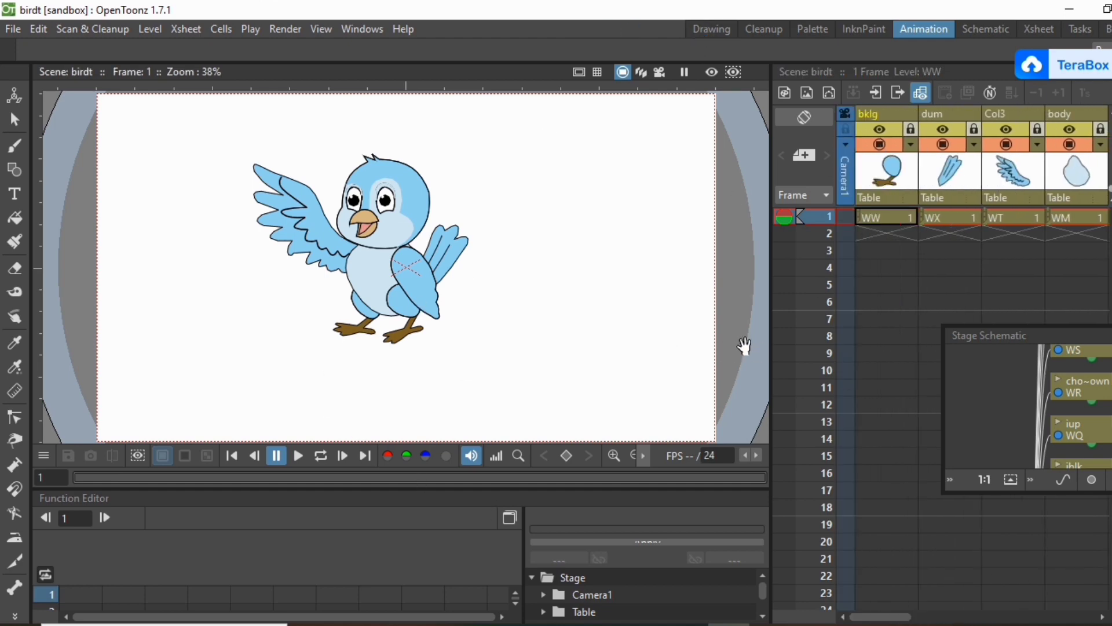
pyautogui.scroll(2, 361, 229)
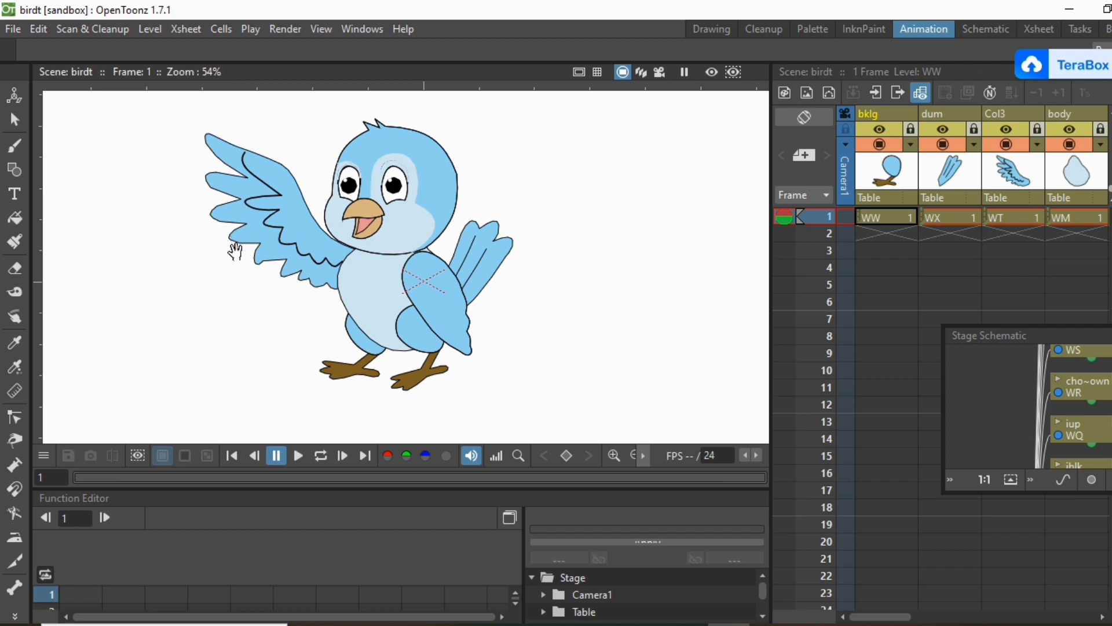
pyautogui.press('-')
pyautogui.press('-')
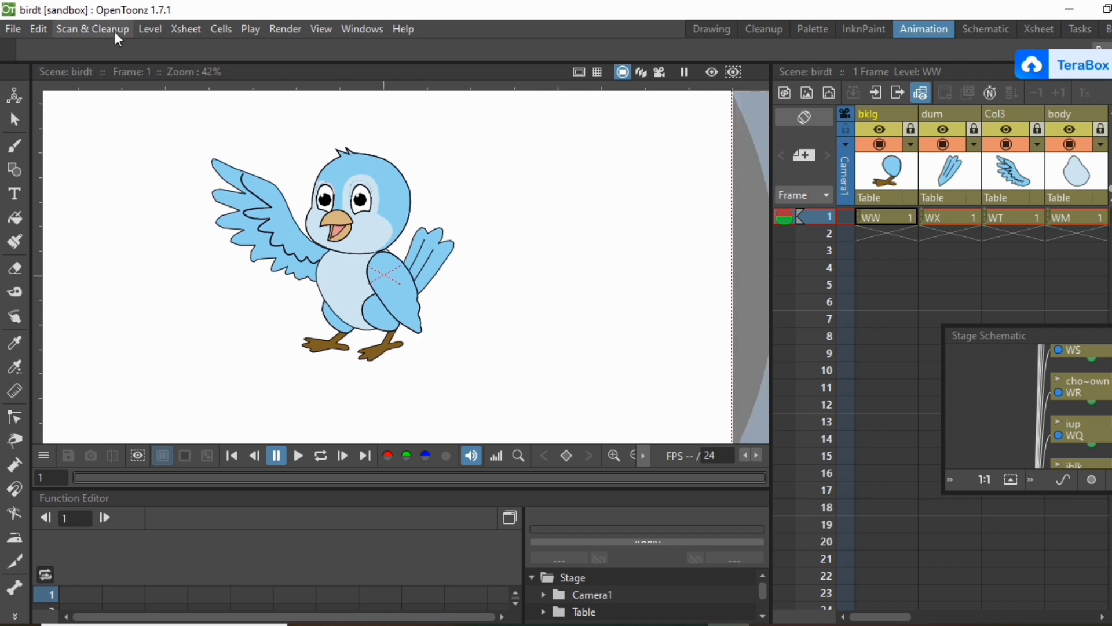
pyautogui.click(13, 101)
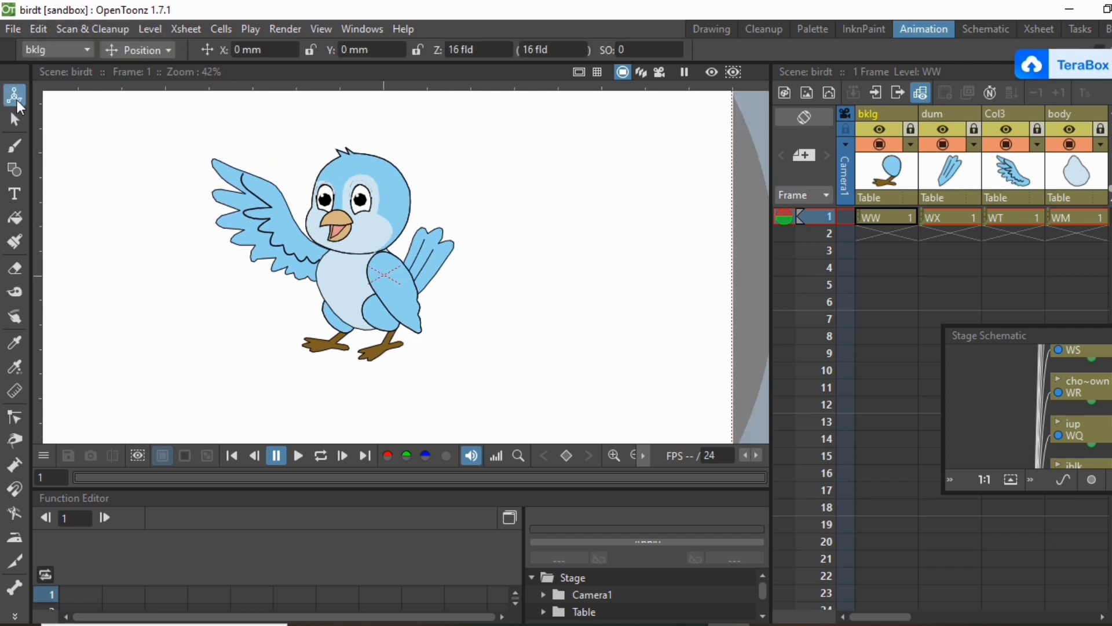
pyautogui.click(124, 51)
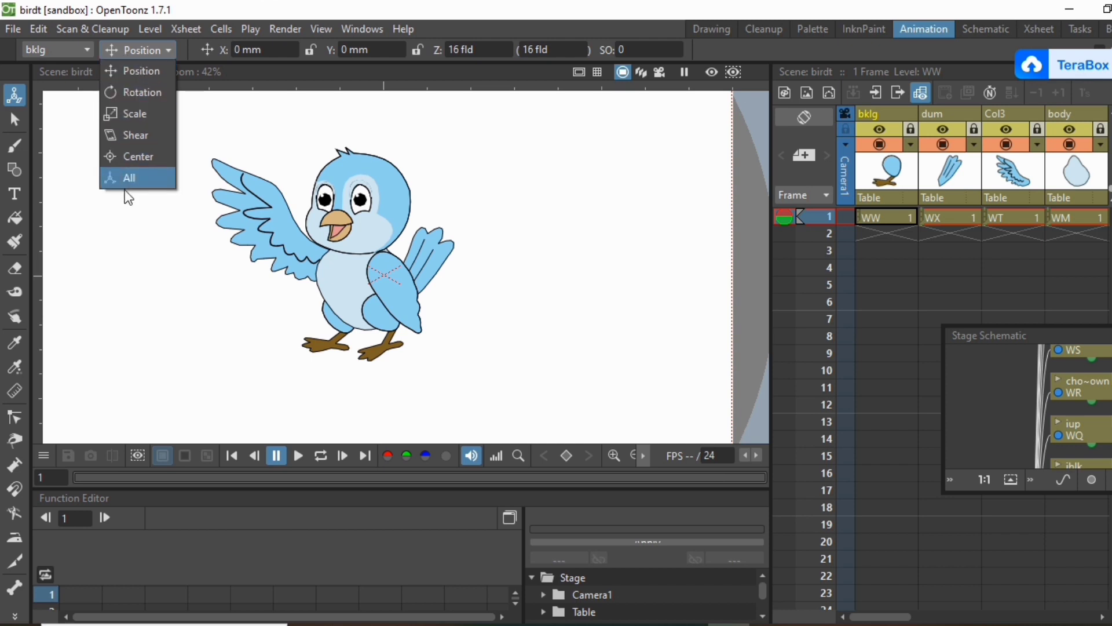
pyautogui.click(134, 157)
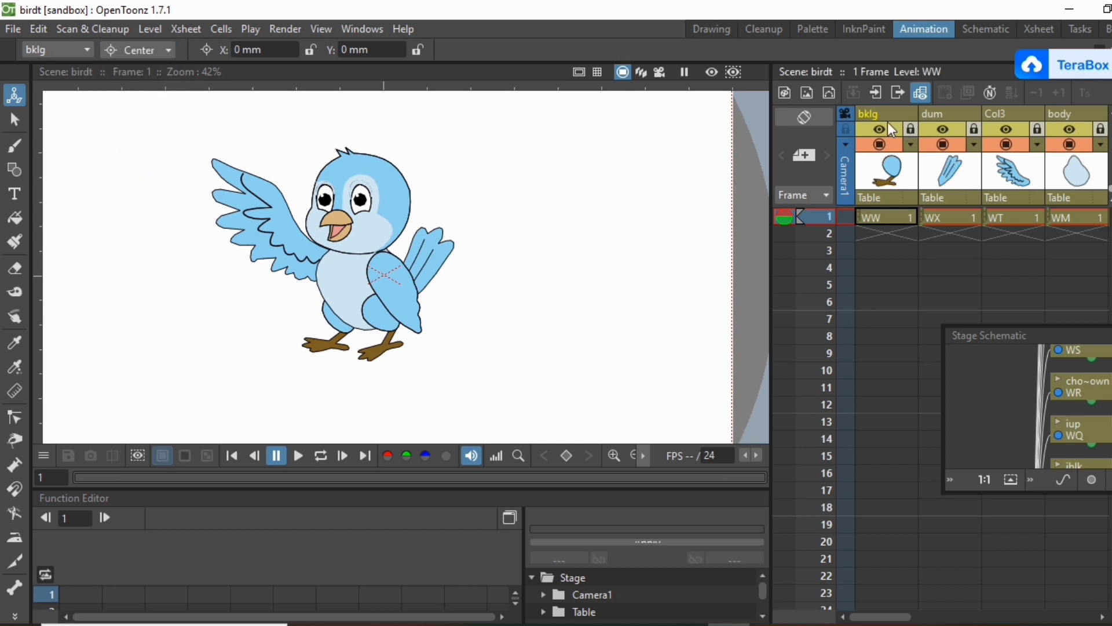
# Unlock the bklg and dum columns and move their centers to the leg joint, about (-27, -24) mm, and the tail base, about (7, -14) mm
pyautogui.click(884, 119)
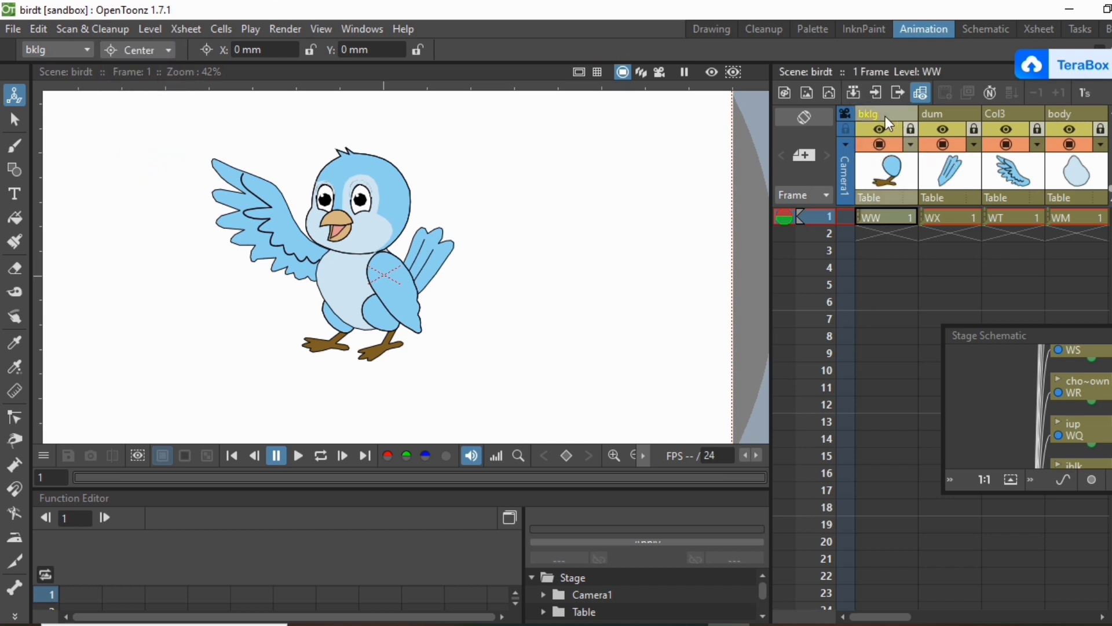
pyautogui.click(908, 129)
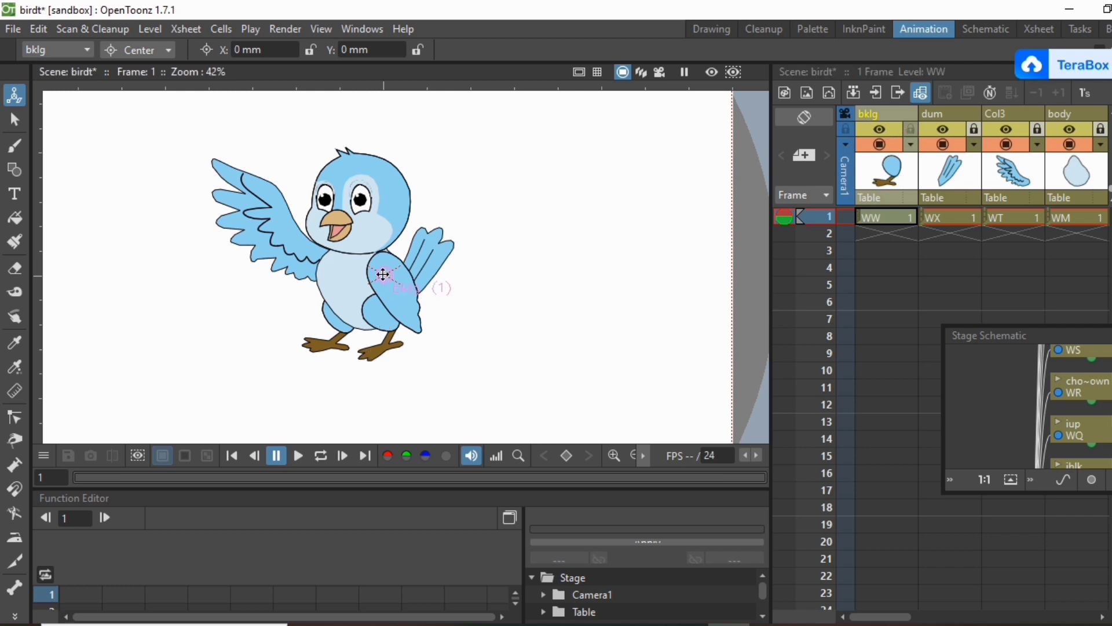
pyautogui.moveTo(383, 274); pyautogui.dragTo(336, 315)
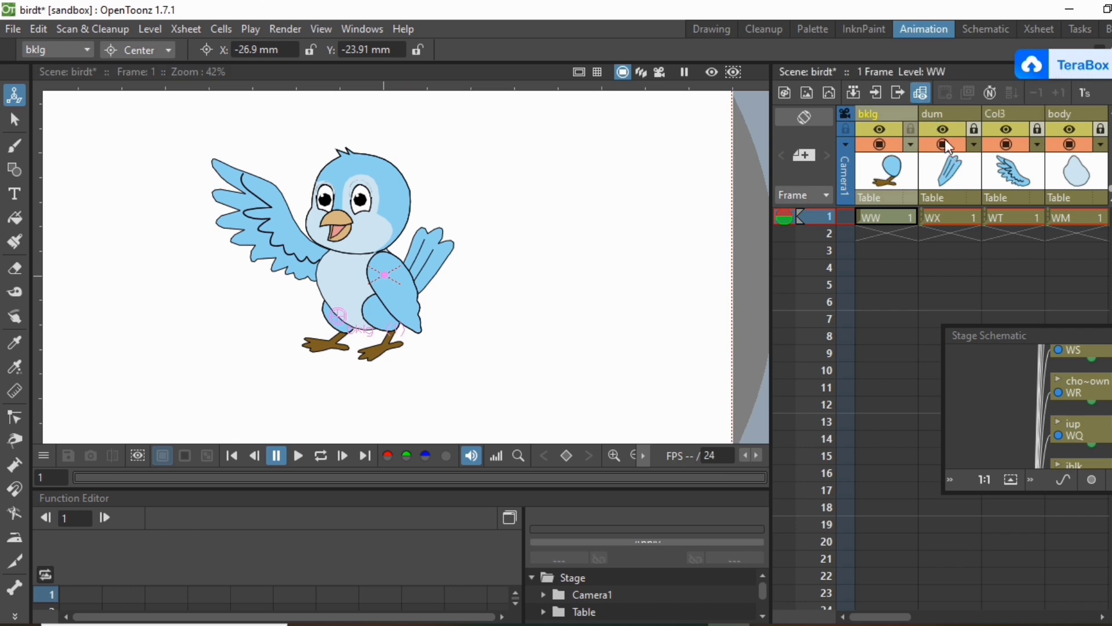
pyautogui.click(956, 116)
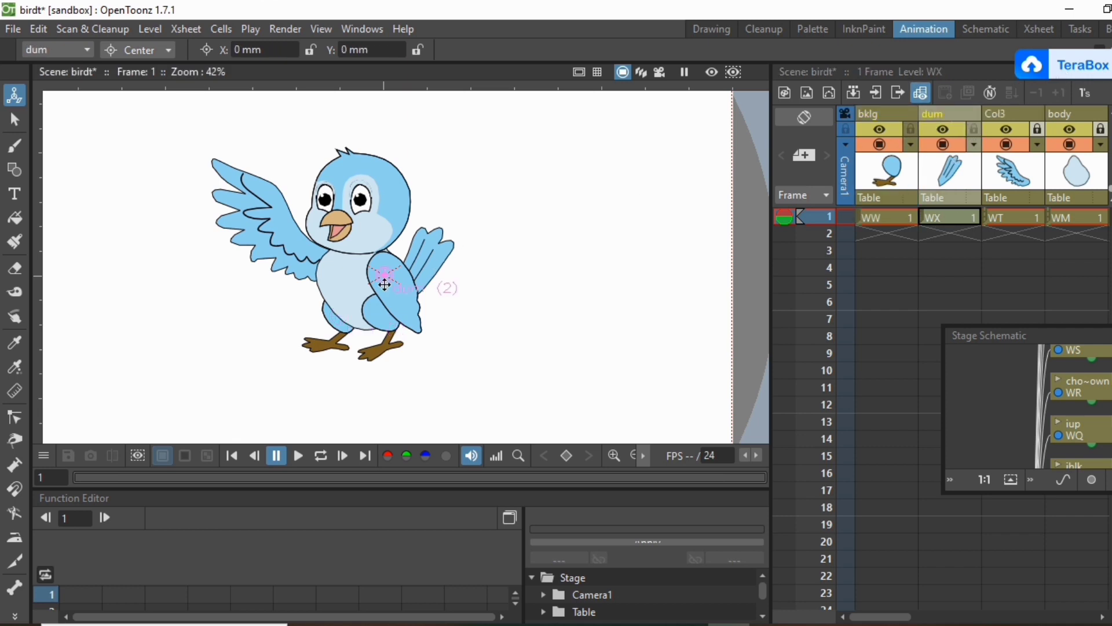
pyautogui.moveTo(386, 274); pyautogui.dragTo(397, 298)
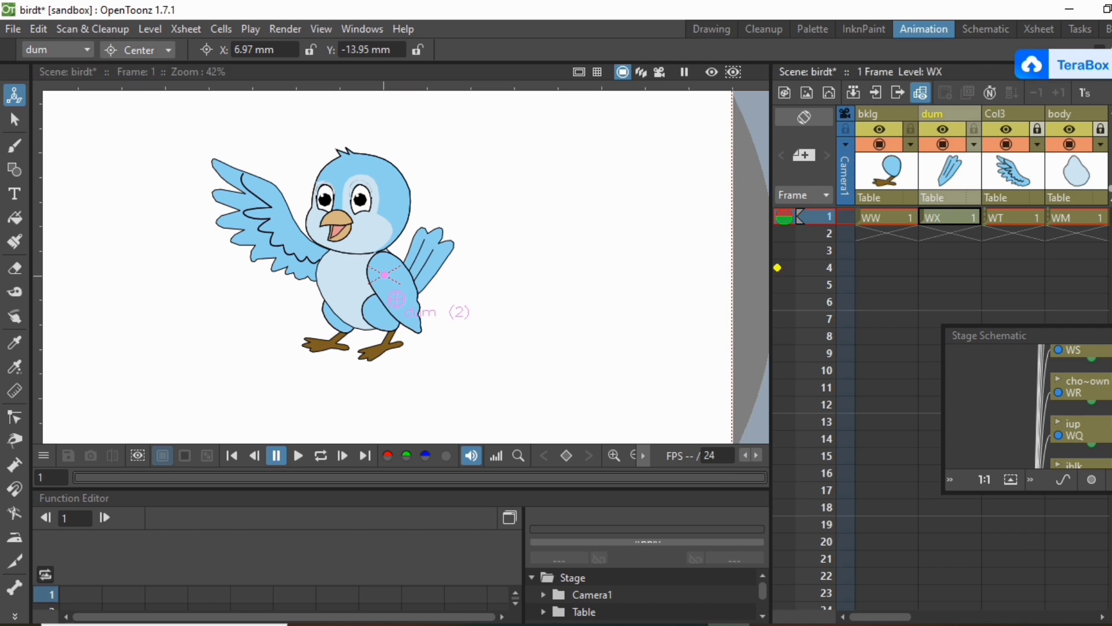
# Unlock Col3 and body and move their centers to the raised wing's shoulder, about (-30, 7) mm, and the lower belly, about (-17, -22) mm
pyautogui.click(1038, 184)
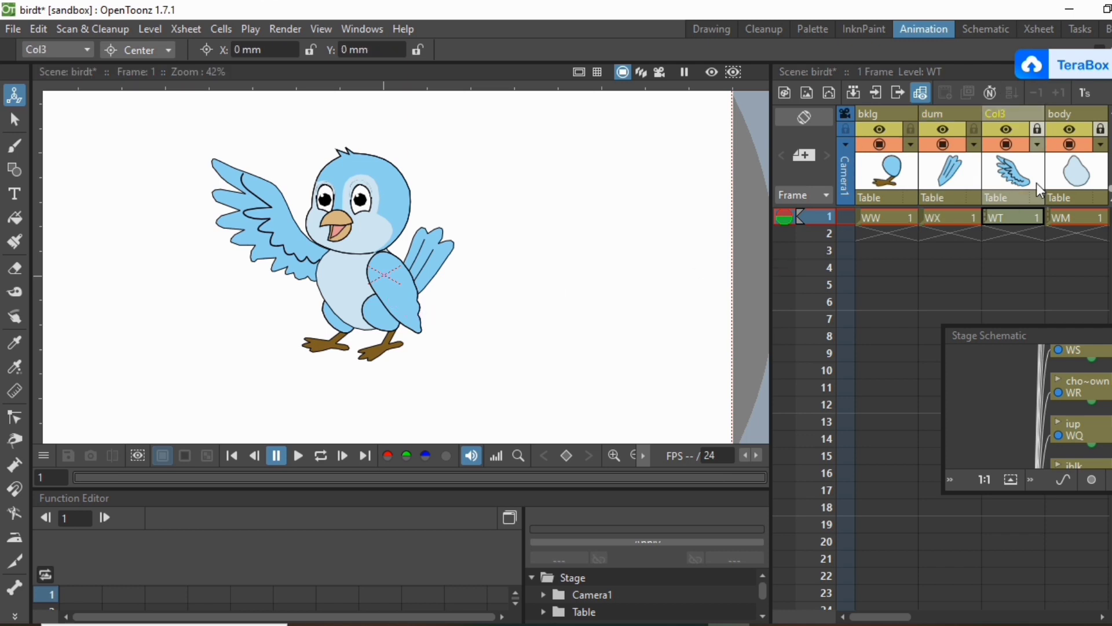
pyautogui.click(1039, 128)
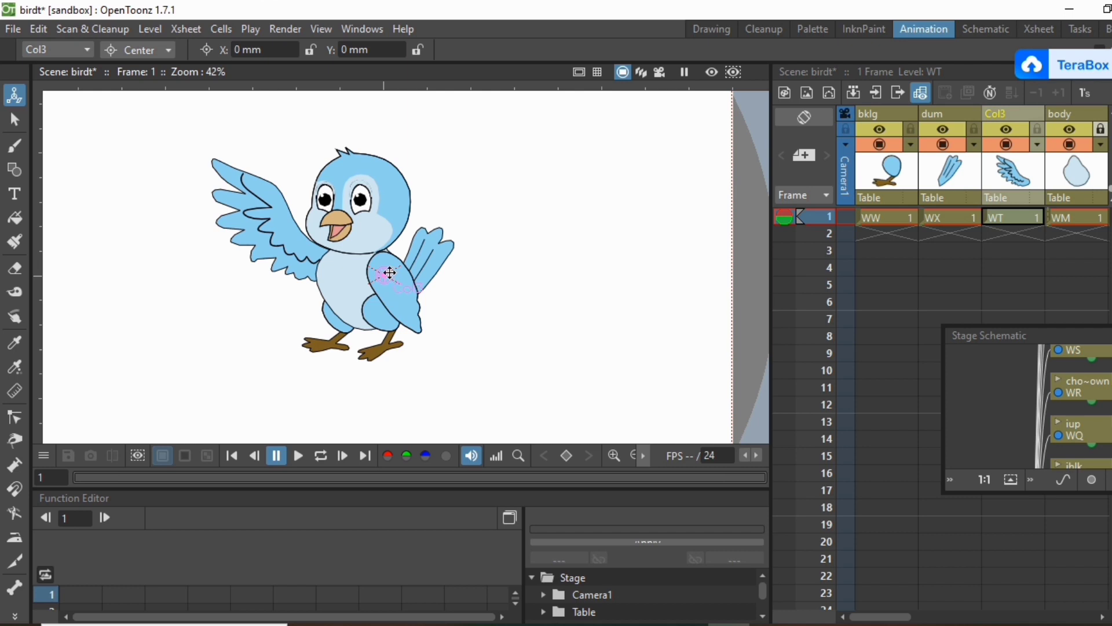
pyautogui.moveTo(386, 273); pyautogui.dragTo(334, 261)
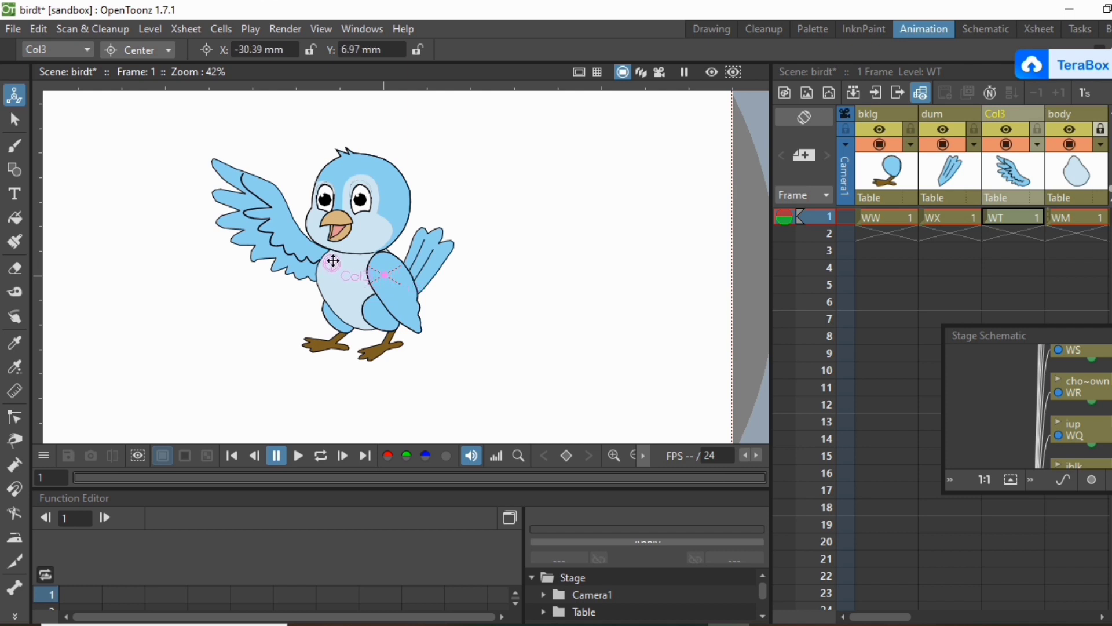
pyautogui.click(1086, 134)
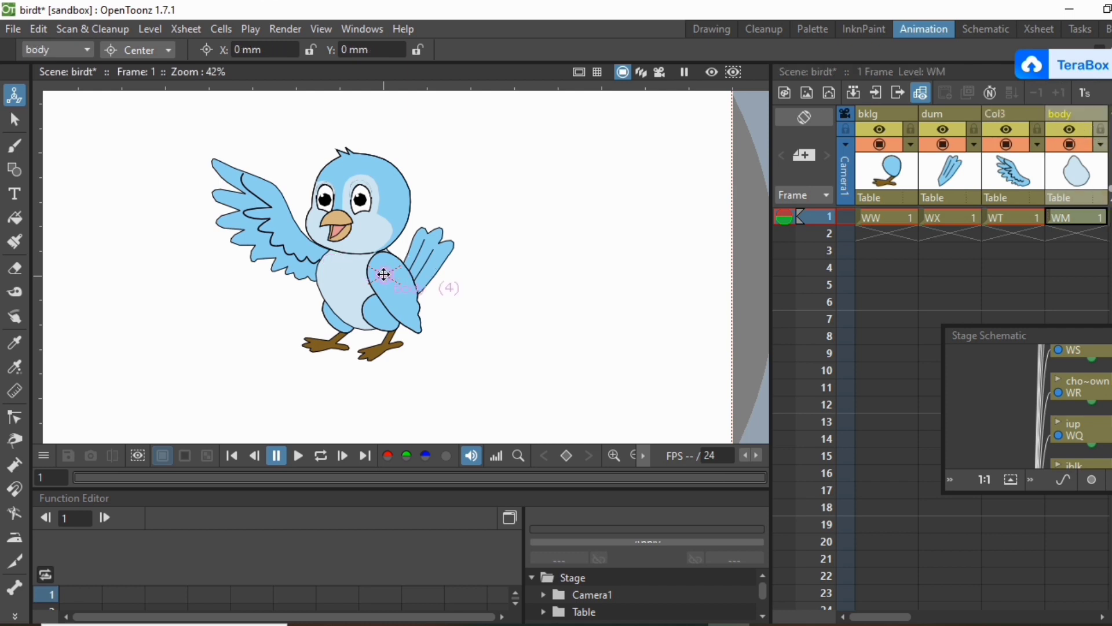
pyautogui.moveTo(384, 272); pyautogui.dragTo(356, 310)
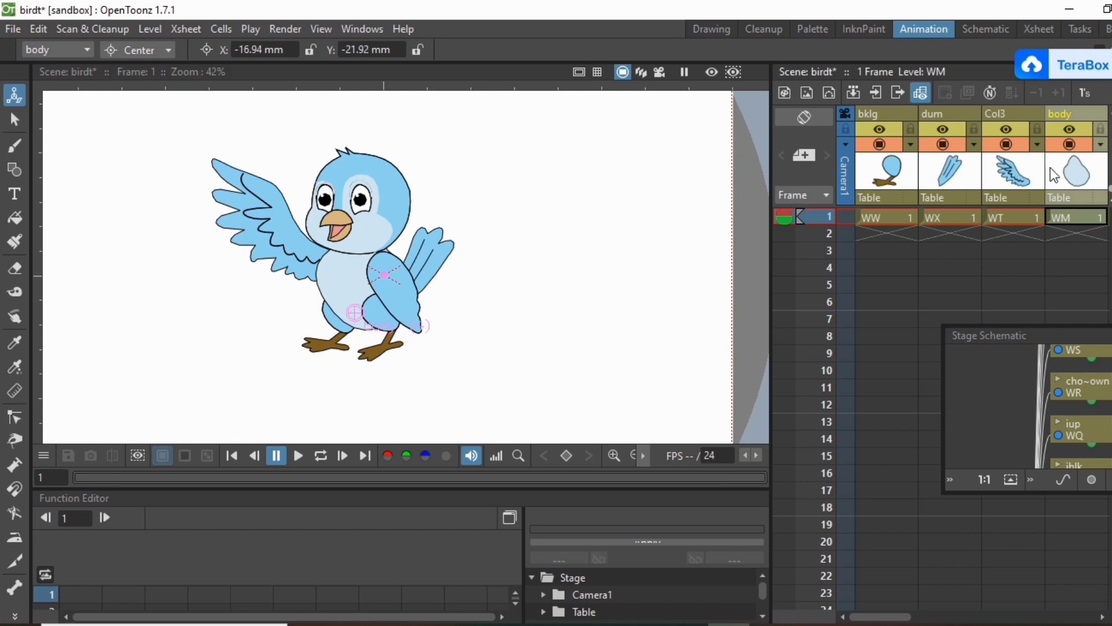
# Unlock the face and eyes columns and move their centers to the neck and to between the eyes, the latter at about (-24, 40) mm
pyautogui.hscroll(5, 1103, 619)
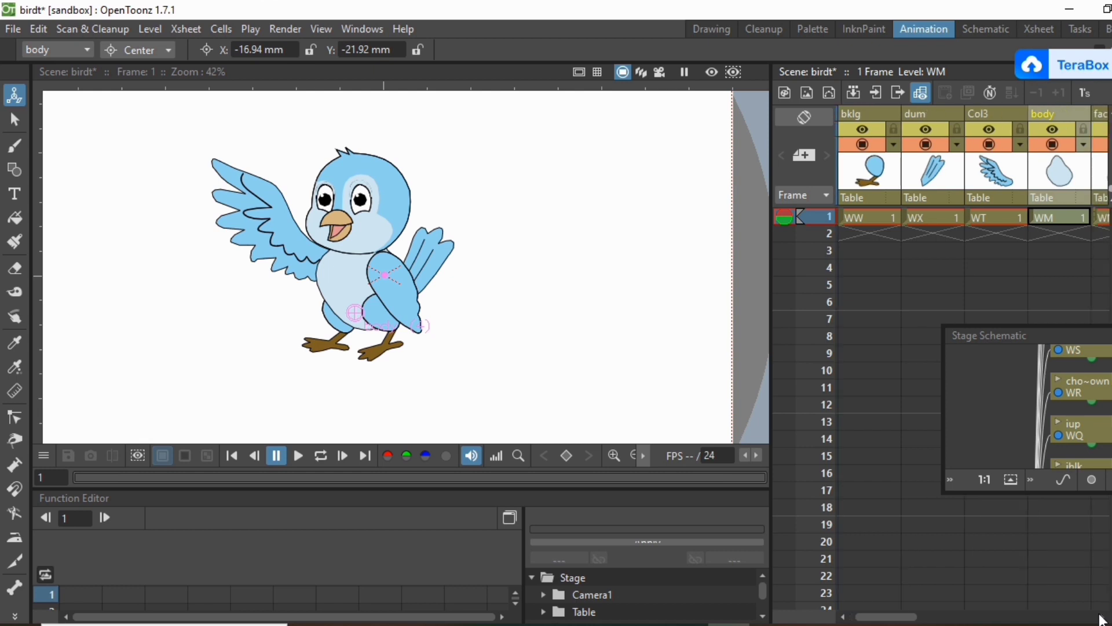
pyautogui.click(1008, 120)
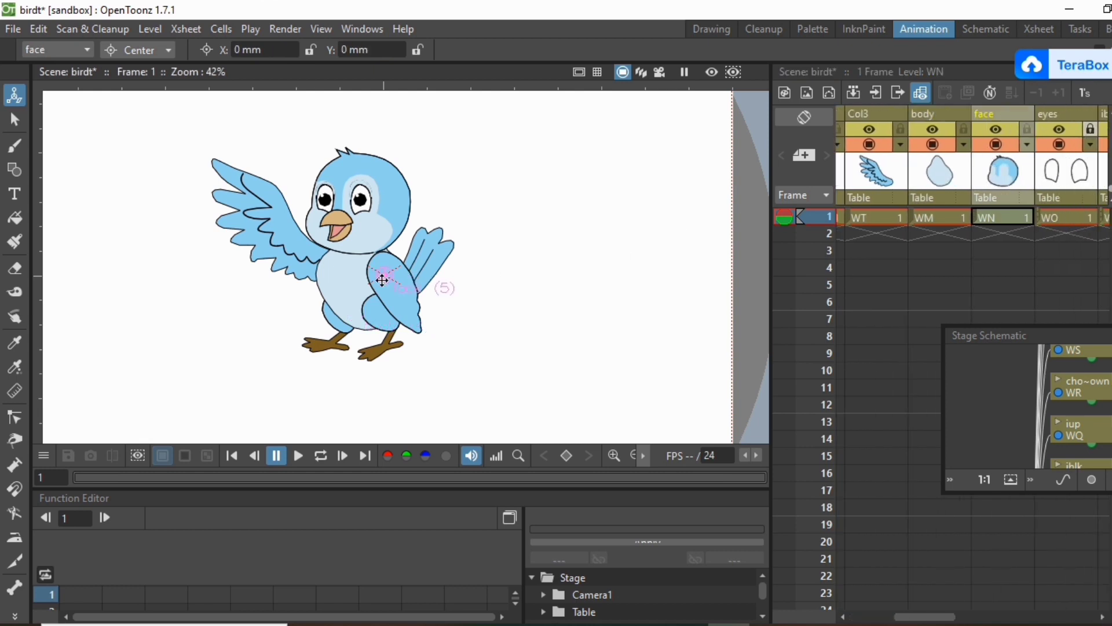
pyautogui.moveTo(382, 281); pyautogui.dragTo(352, 255)
pyautogui.click(1053, 118)
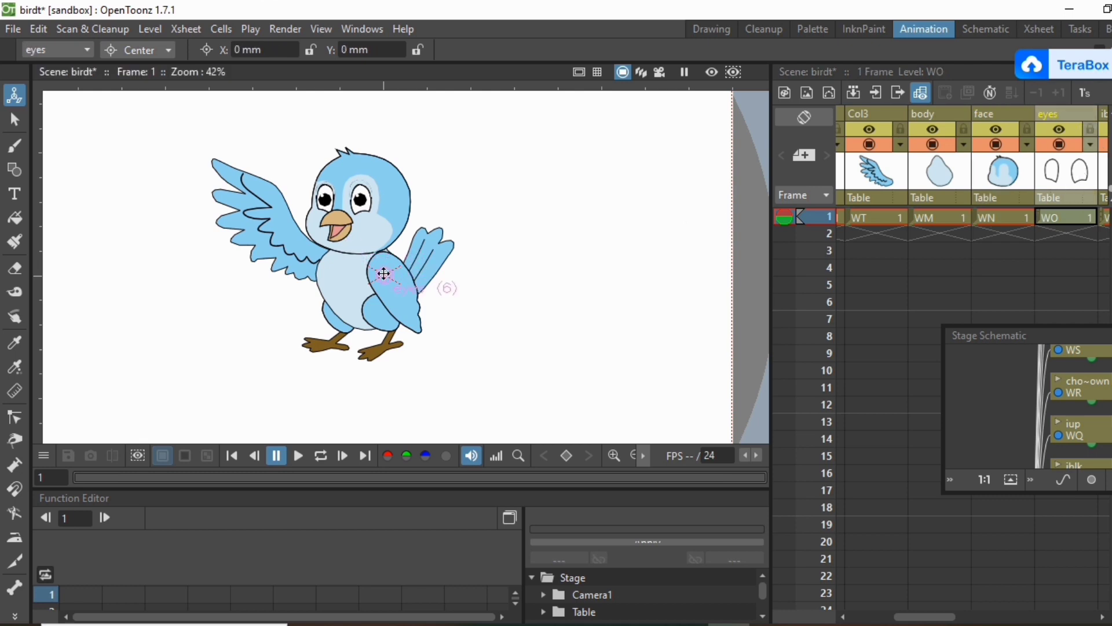
pyautogui.moveTo(384, 274); pyautogui.dragTo(342, 204)
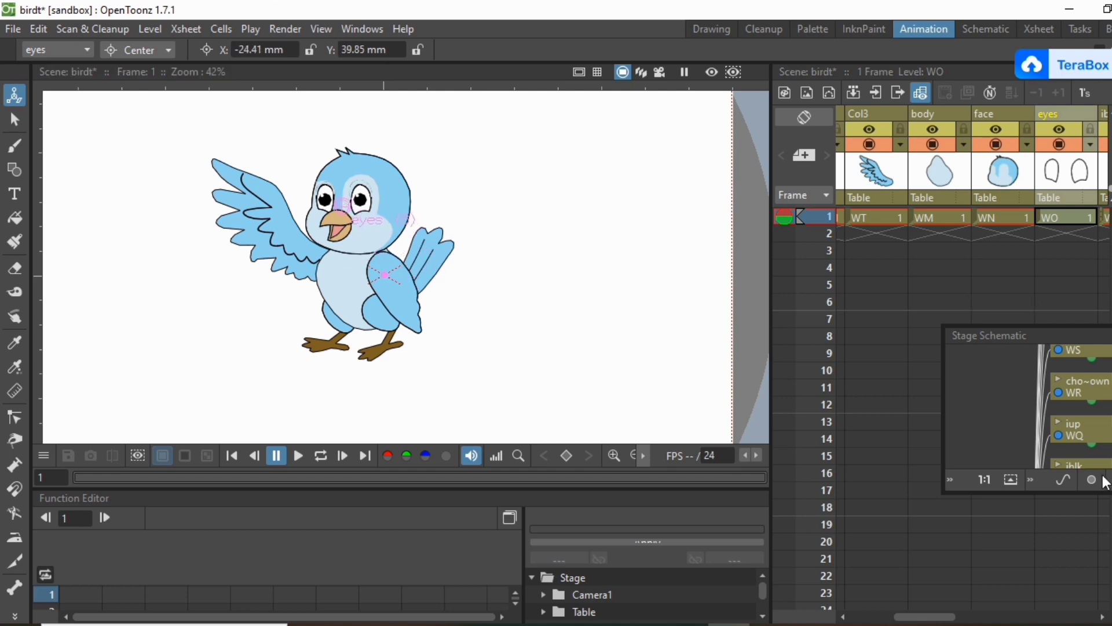
# Unlock the iblk and iup columns and move their centers between the eyes, to about (-24, 42) mm and (-29, 50) mm
pyautogui.moveTo(933, 619); pyautogui.dragTo(1002, 600)
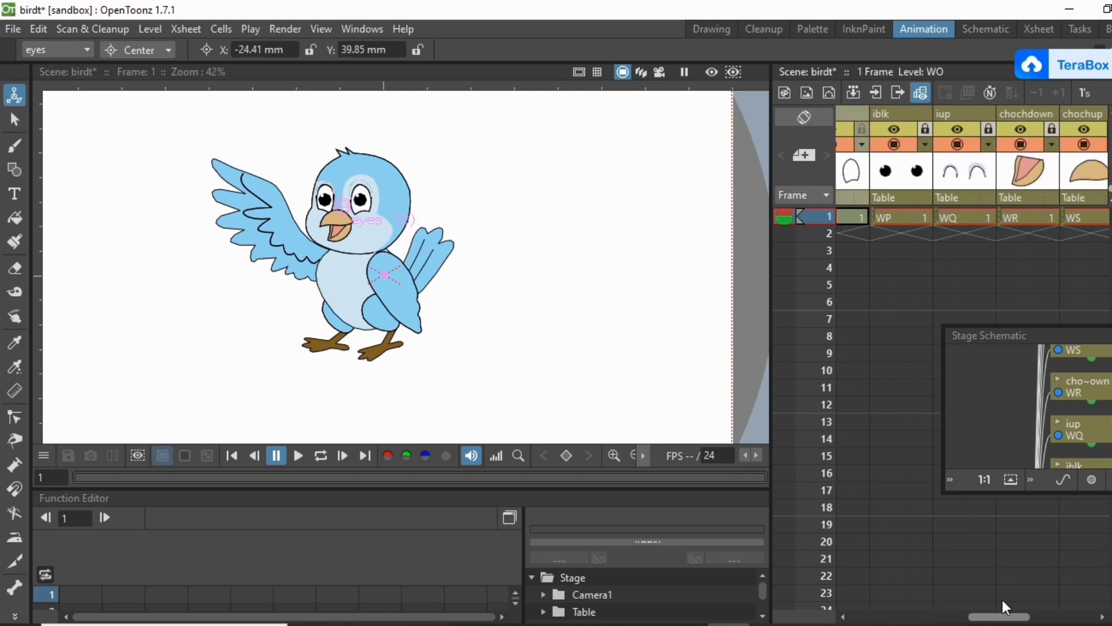
pyautogui.click(904, 114)
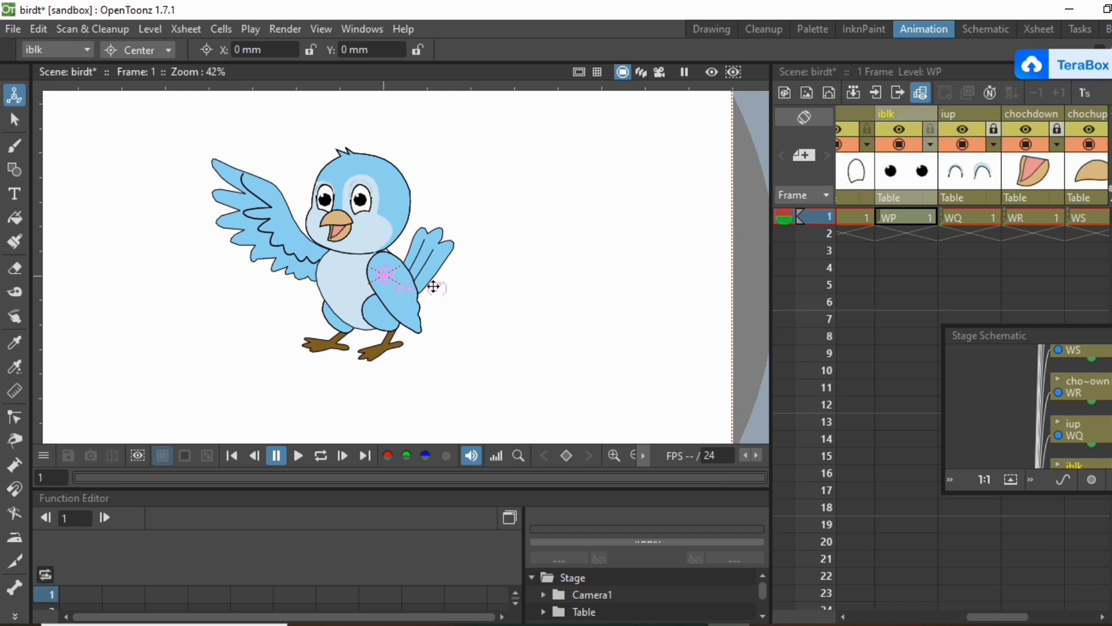
pyautogui.moveTo(382, 283); pyautogui.dragTo(341, 203)
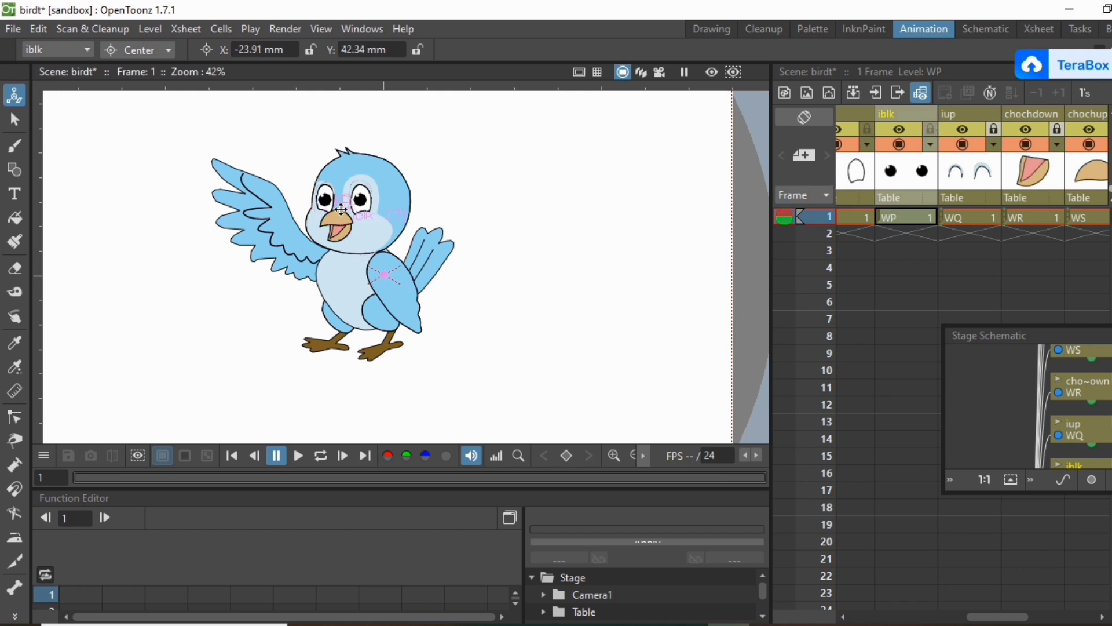
pyautogui.click(978, 114)
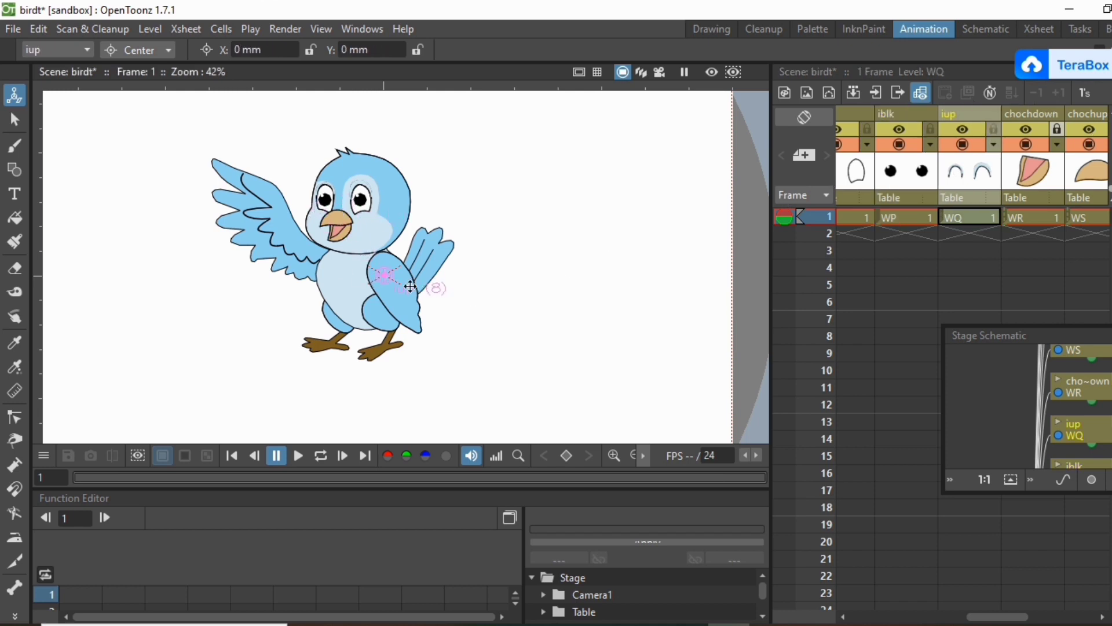
pyautogui.moveTo(387, 278); pyautogui.dragTo(335, 192)
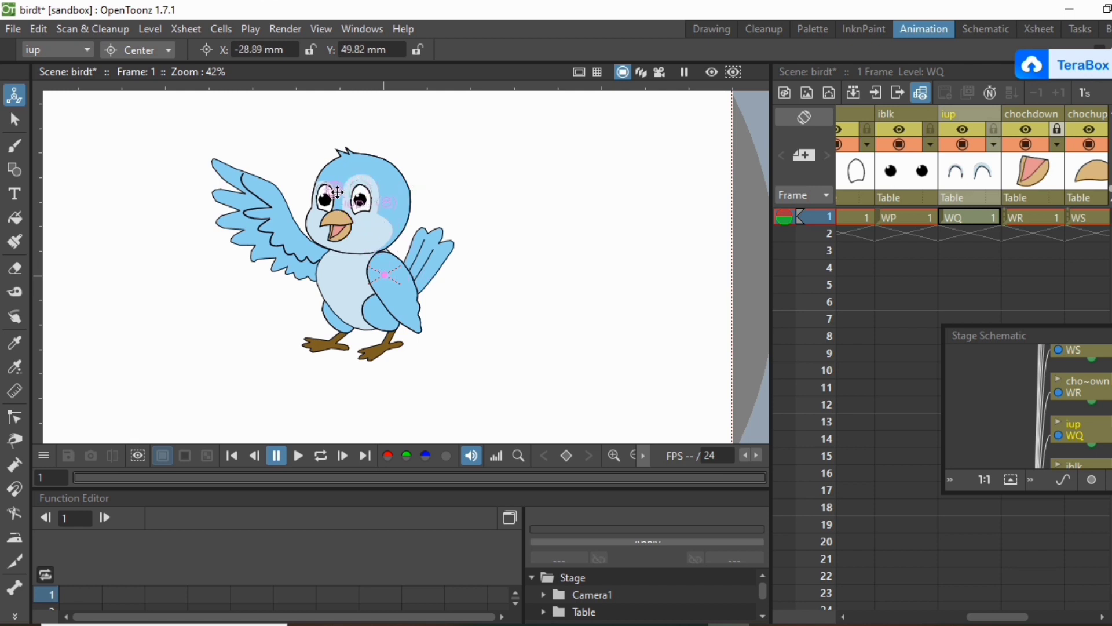
# Unlock the chochdown and chochup columns and move their centers to the beak's hinge, at about (-20, 30) mm and (-20, 33) mm
pyautogui.click(1031, 112)
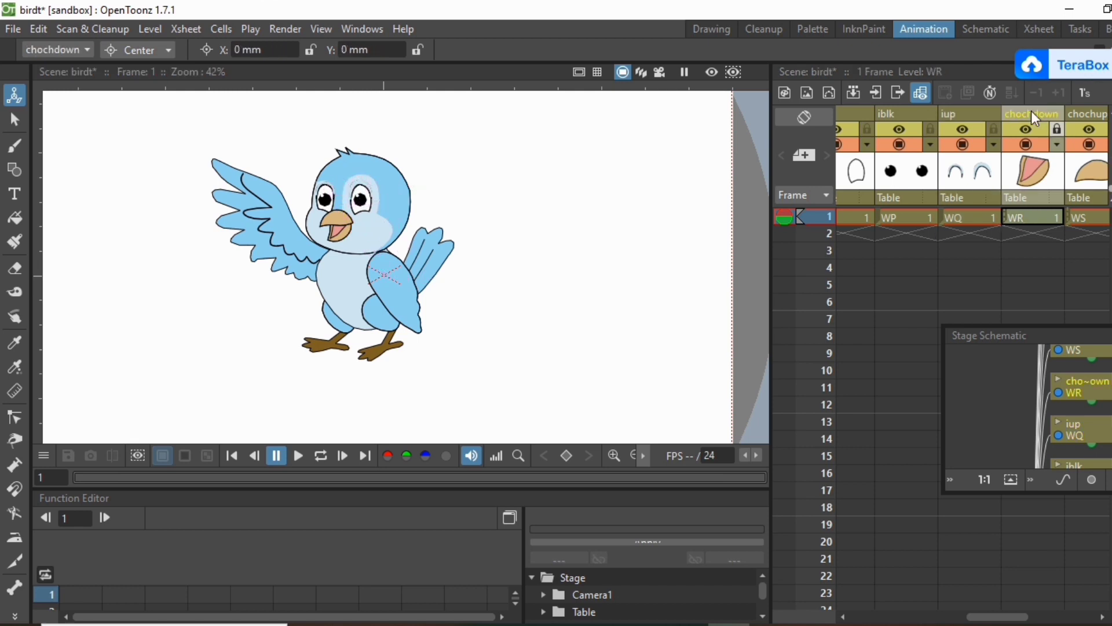
pyautogui.scroll(4, 335, 263)
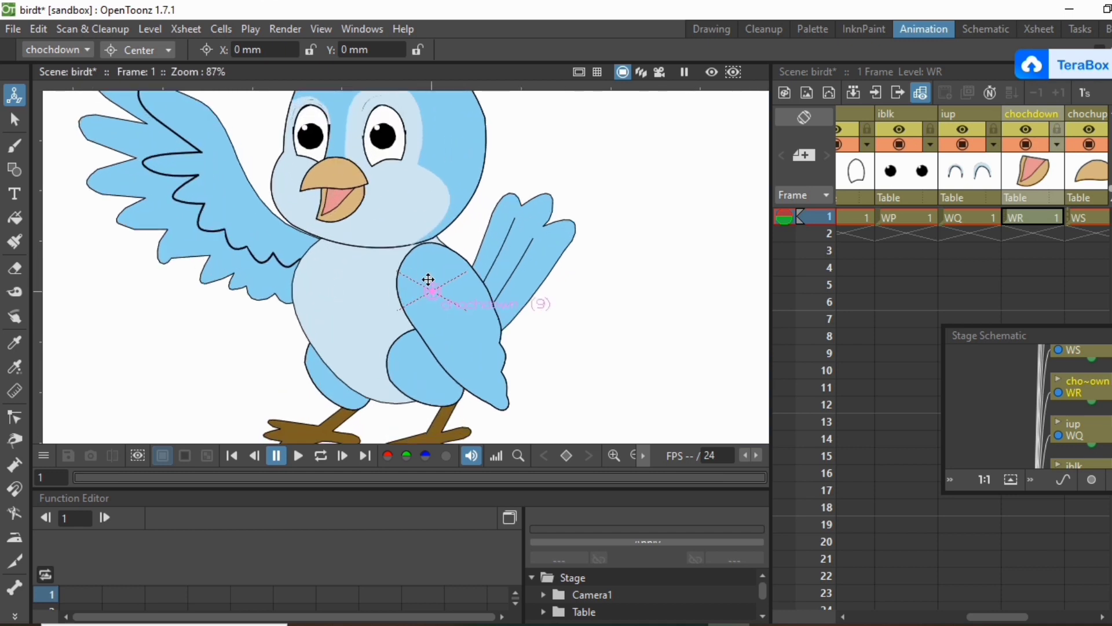
pyautogui.moveTo(428, 291); pyautogui.dragTo(360, 187)
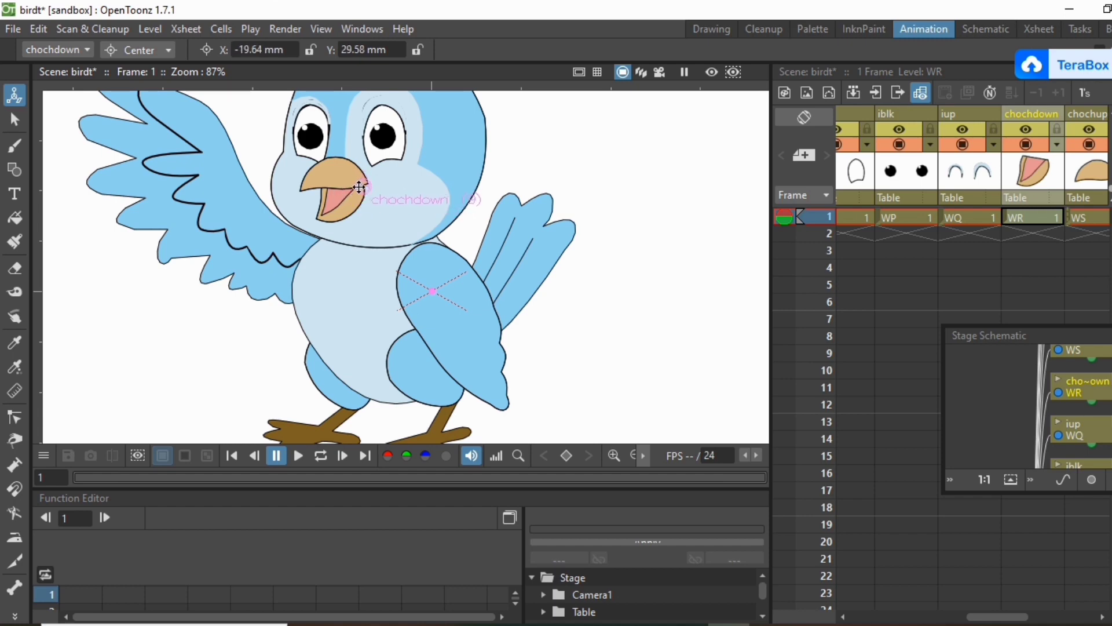
pyautogui.click(1087, 114)
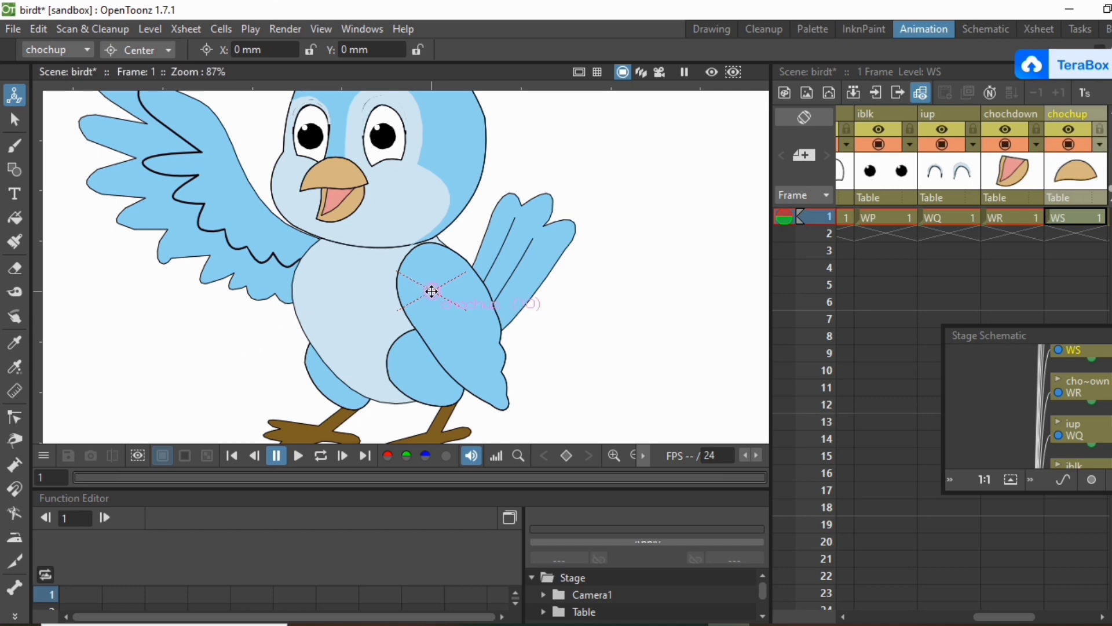
pyautogui.moveTo(432, 292); pyautogui.dragTo(362, 175)
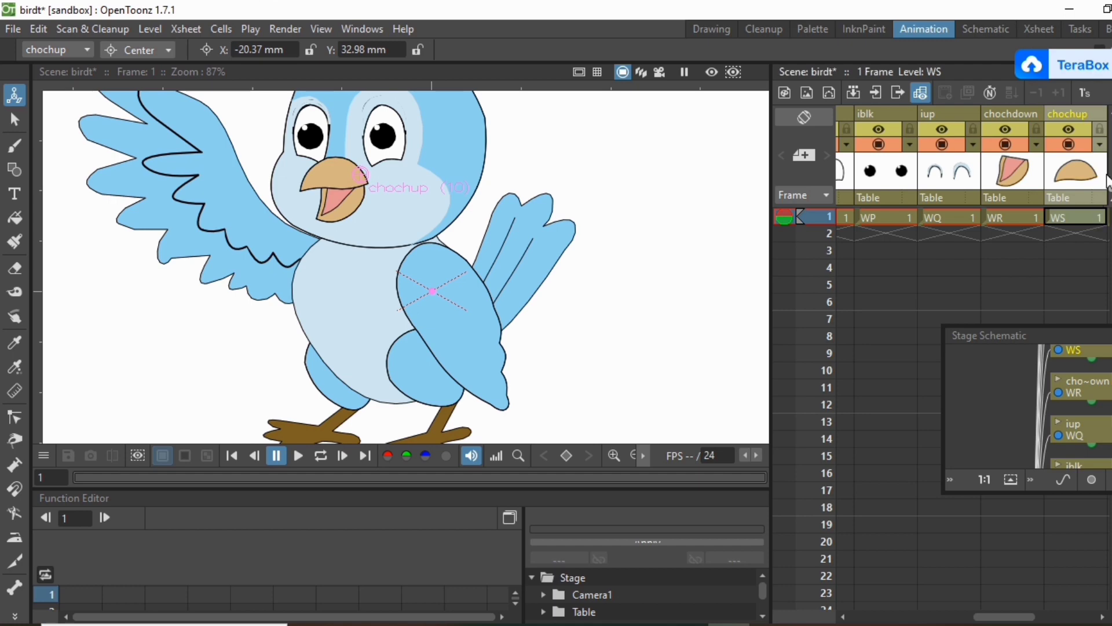
# Unlock the frlg and frhnd columns and move their centers to the front hip, about (-4, -15) mm, and the folded wing's shoulder, about (-1, 9) mm
pyautogui.hscroll(3, 1057, 135)
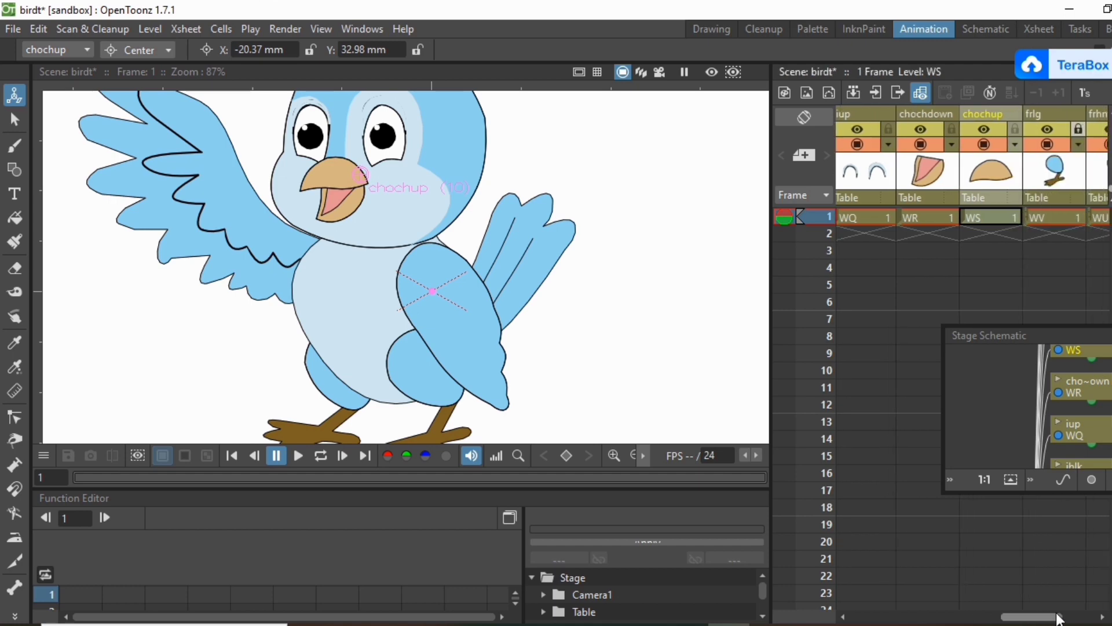
pyautogui.click(954, 217)
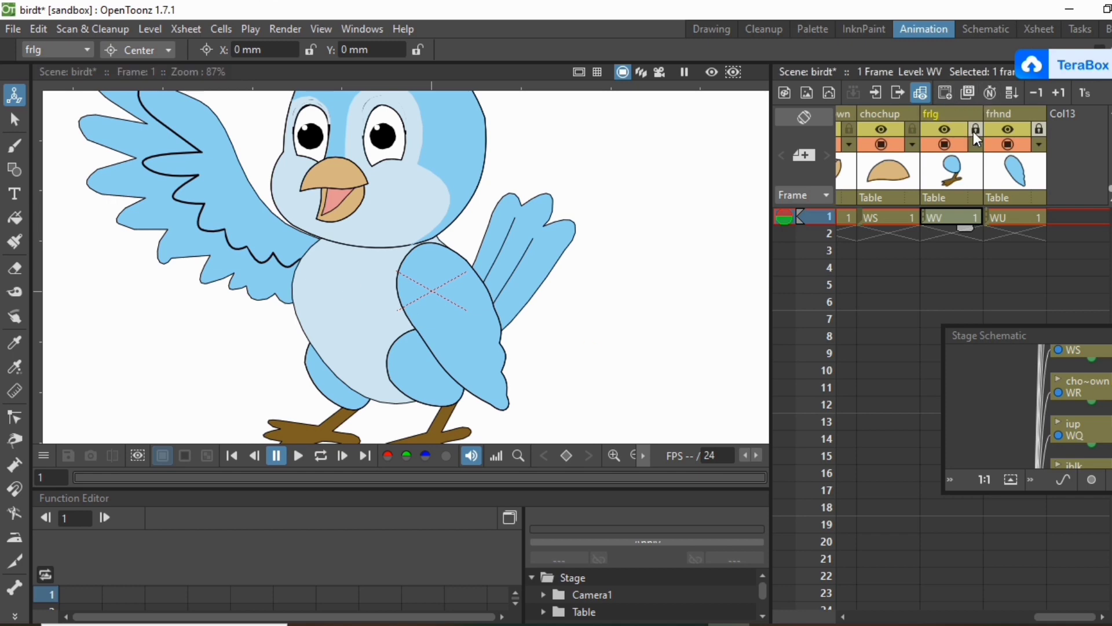
pyautogui.moveTo(438, 290); pyautogui.dragTo(423, 345)
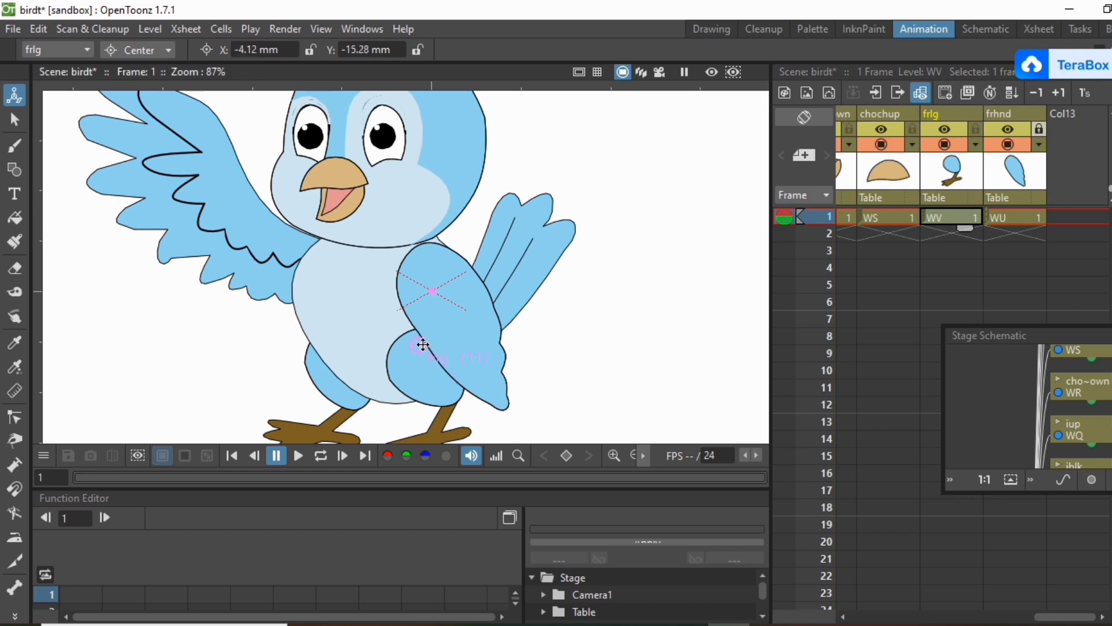
pyautogui.click(1025, 135)
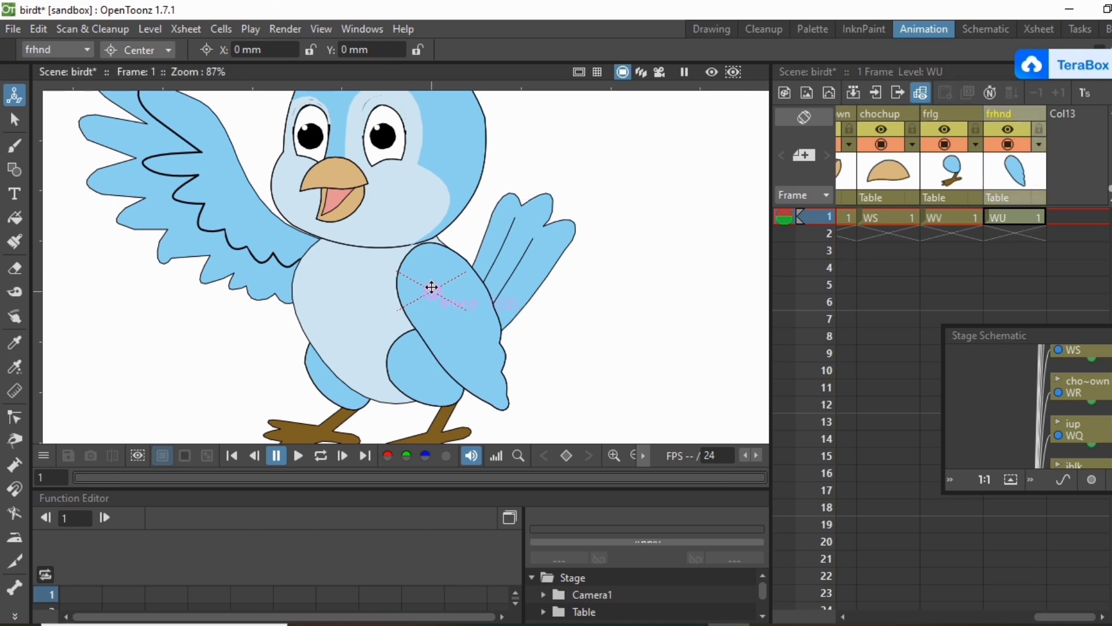
pyautogui.moveTo(432, 288); pyautogui.dragTo(428, 253)
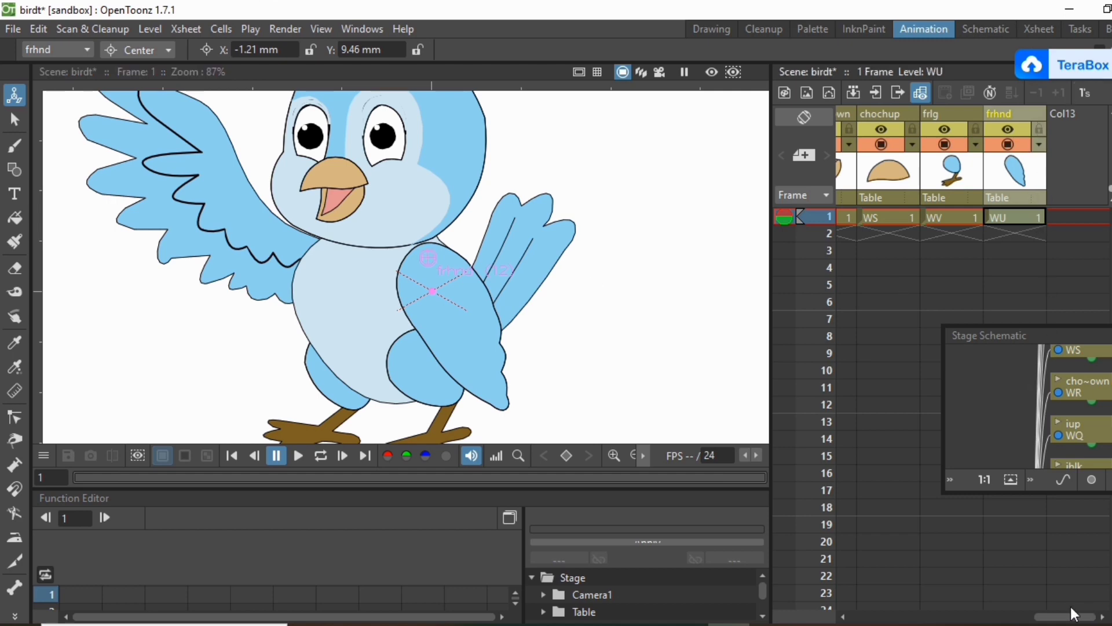
# Enlarge the Stage Schematic window over the workspace and bring the nodes of all the bird's columns into view
pyautogui.moveTo(1067, 620); pyautogui.dragTo(1030, 619)
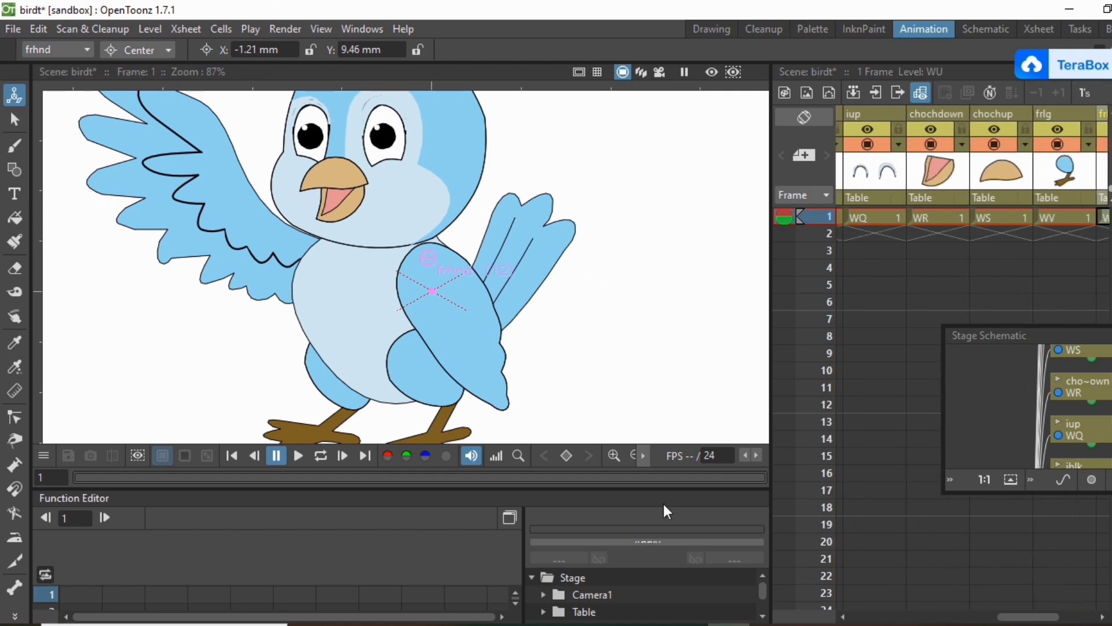
pyautogui.click(631, 451)
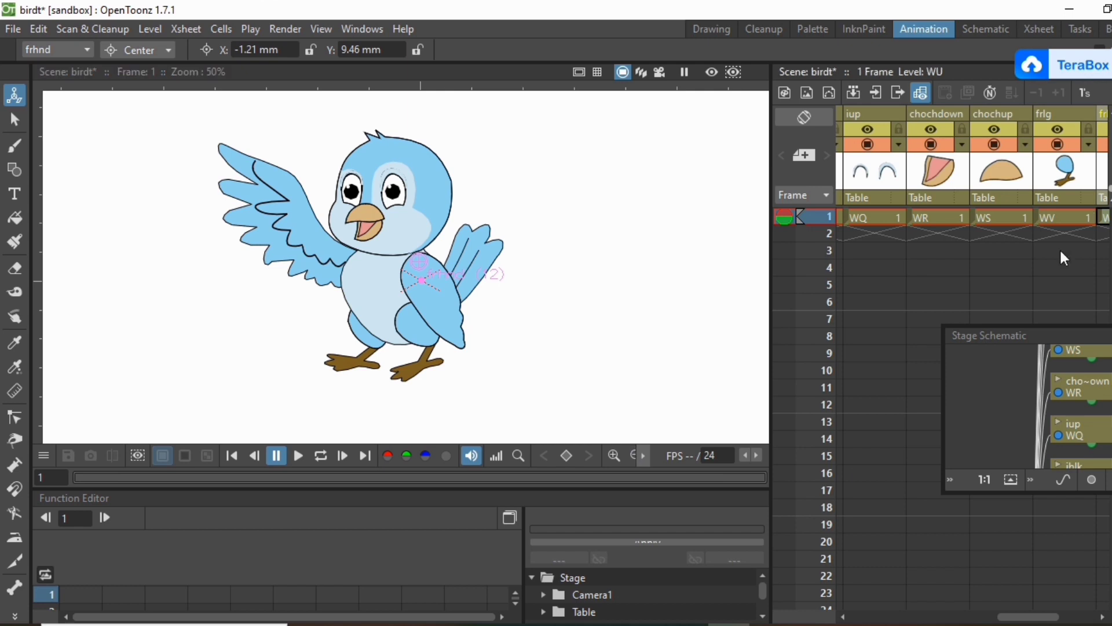
pyautogui.moveTo(1044, 332); pyautogui.dragTo(791, 107)
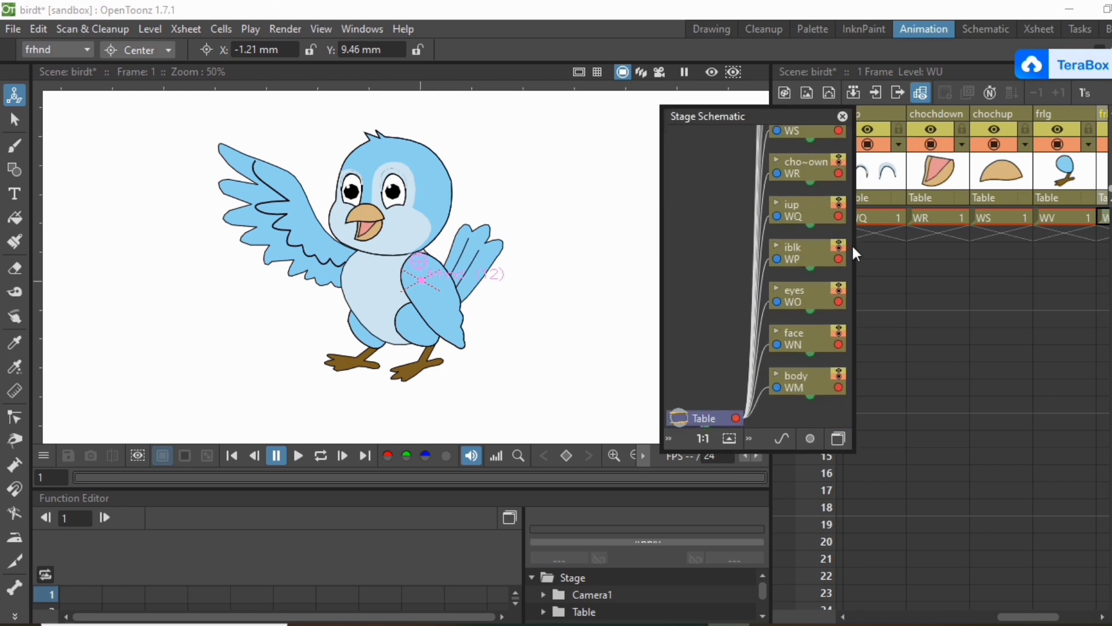
pyautogui.moveTo(855, 263); pyautogui.dragTo(1052, 283)
pyautogui.moveTo(891, 452); pyautogui.dragTo(889, 608)
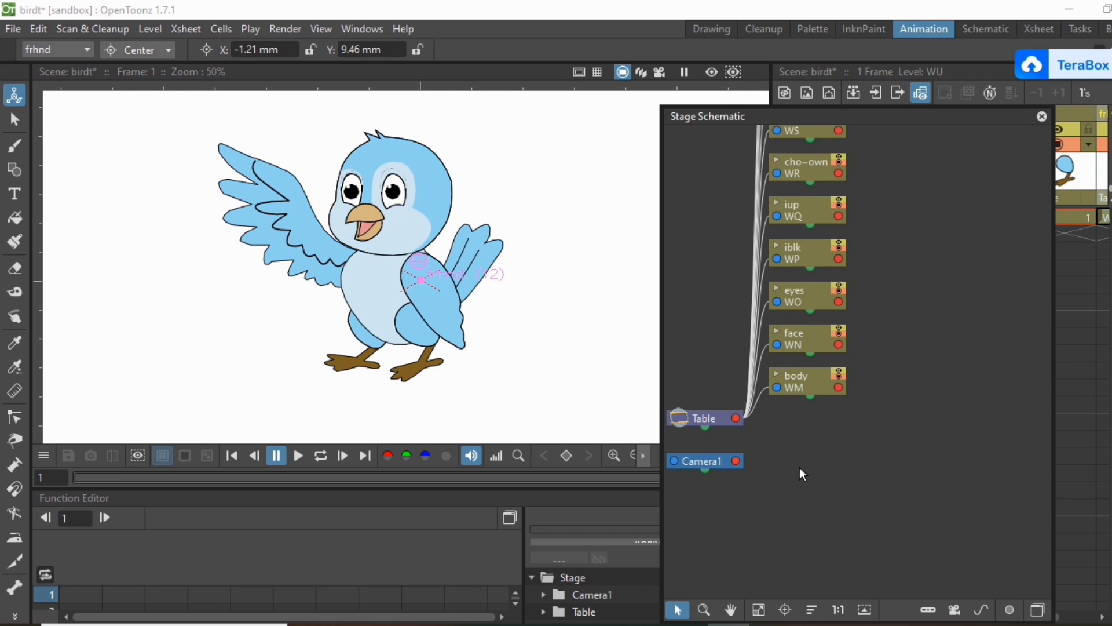
pyautogui.moveTo(662, 335); pyautogui.dragTo(536, 318)
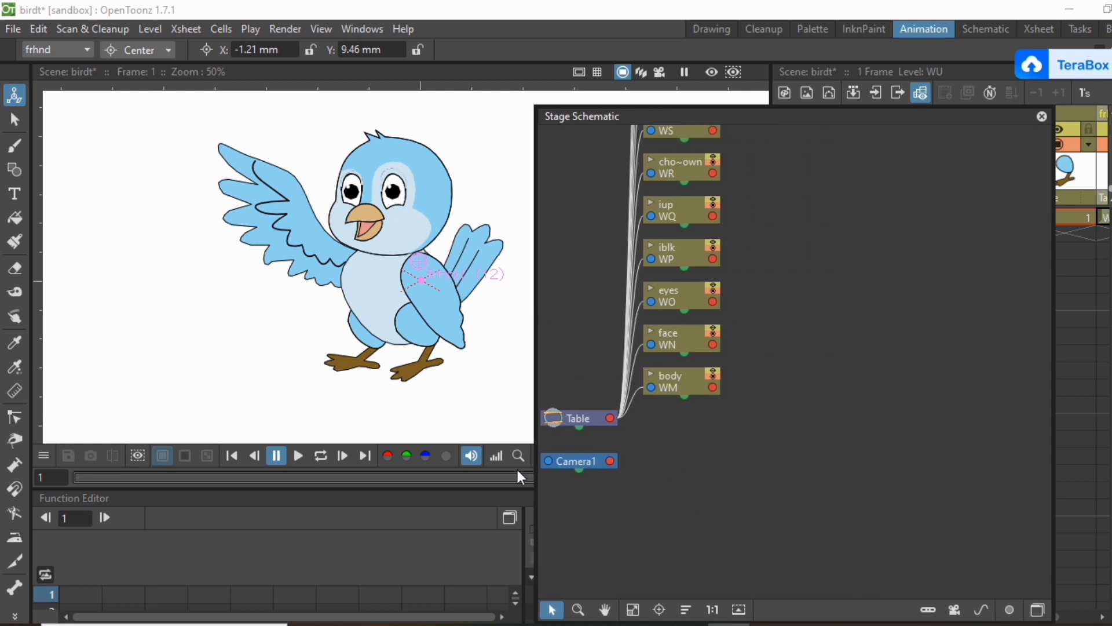
pyautogui.click(605, 609)
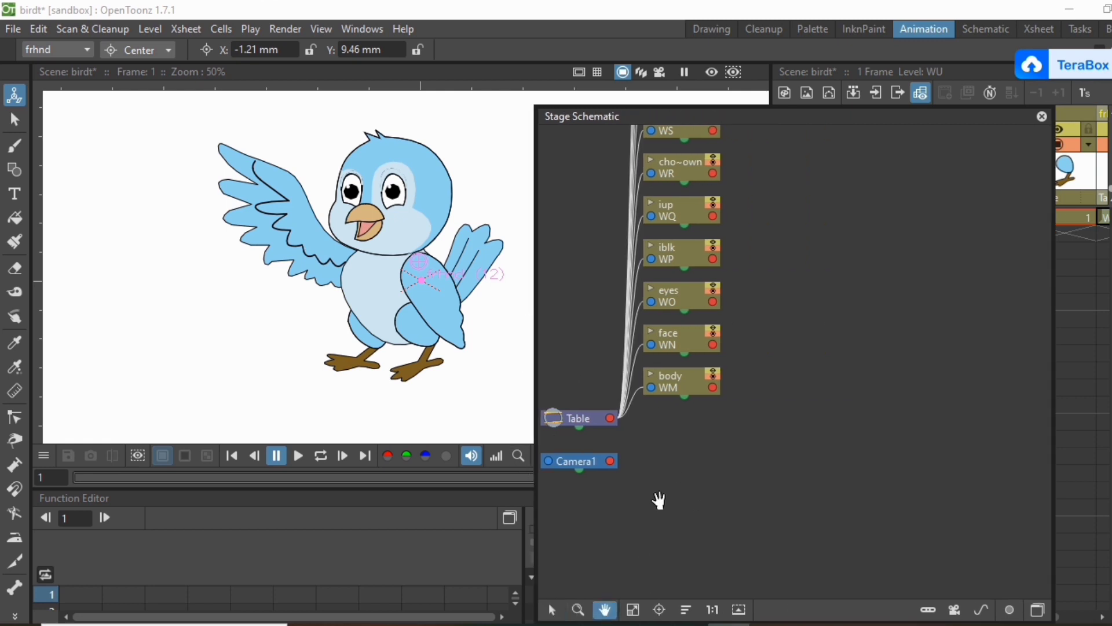
pyautogui.moveTo(658, 502); pyautogui.dragTo(735, 624)
pyautogui.moveTo(805, 100); pyautogui.dragTo(807, 53)
pyautogui.moveTo(635, 360); pyautogui.dragTo(636, 452)
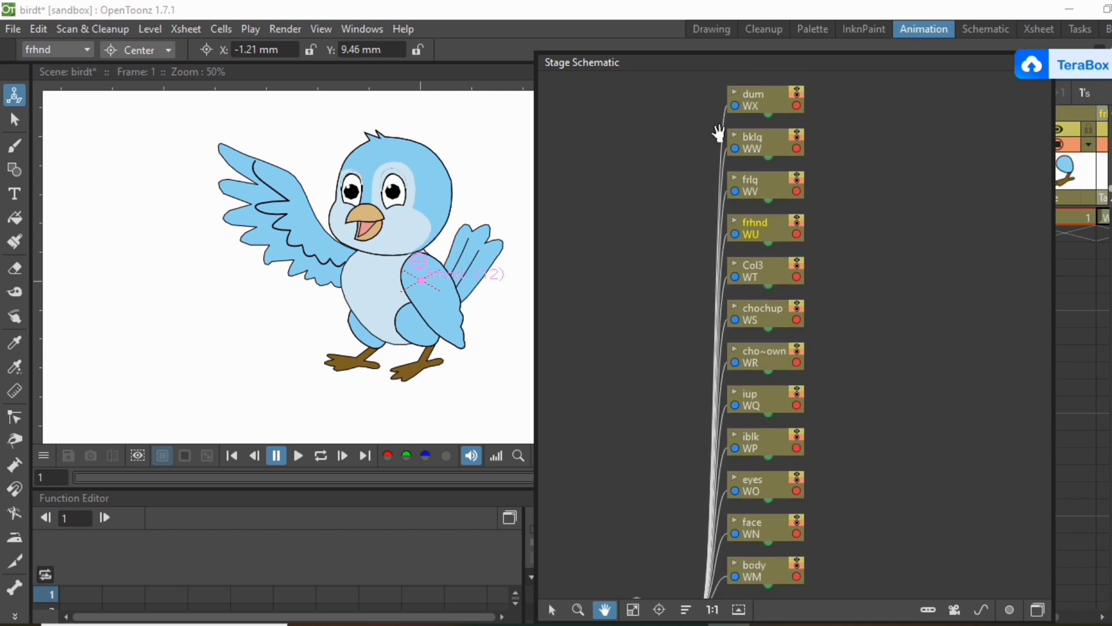
pyautogui.click(552, 610)
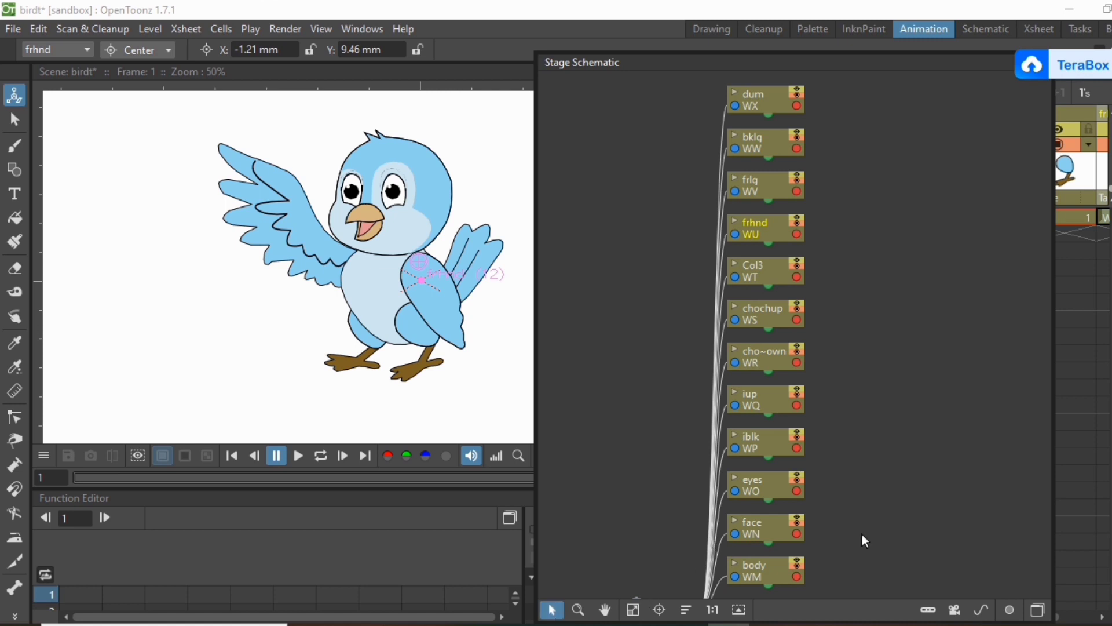
# Move the body and face nodes away from the stacked column nodes and parent face to body
pyautogui.moveTo(749, 569); pyautogui.dragTo(953, 426)
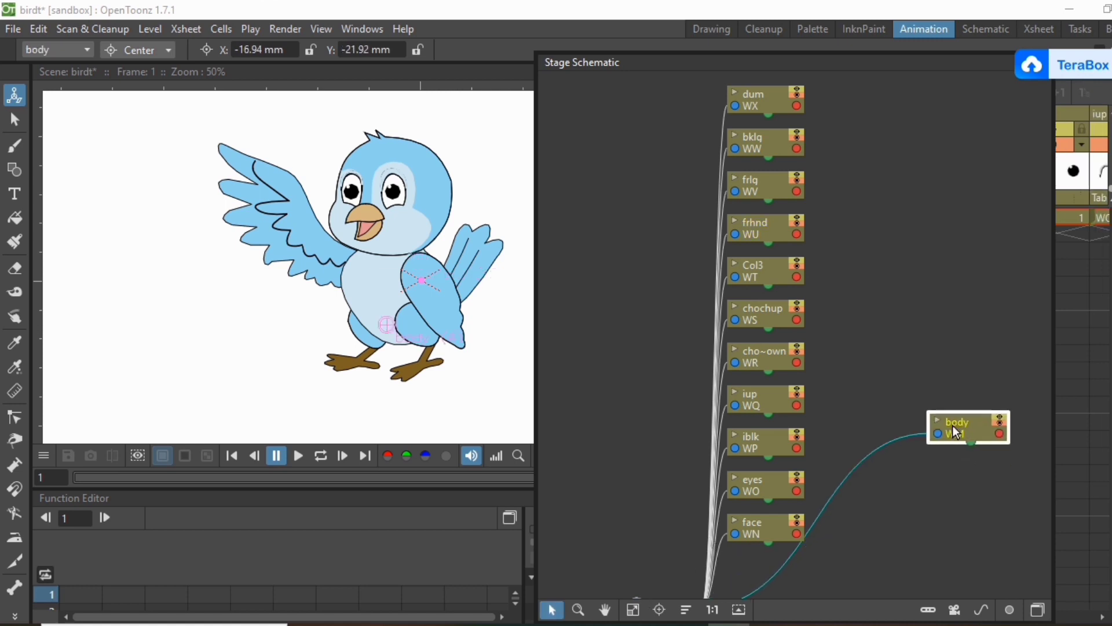
pyautogui.moveTo(760, 534); pyautogui.dragTo(960, 380)
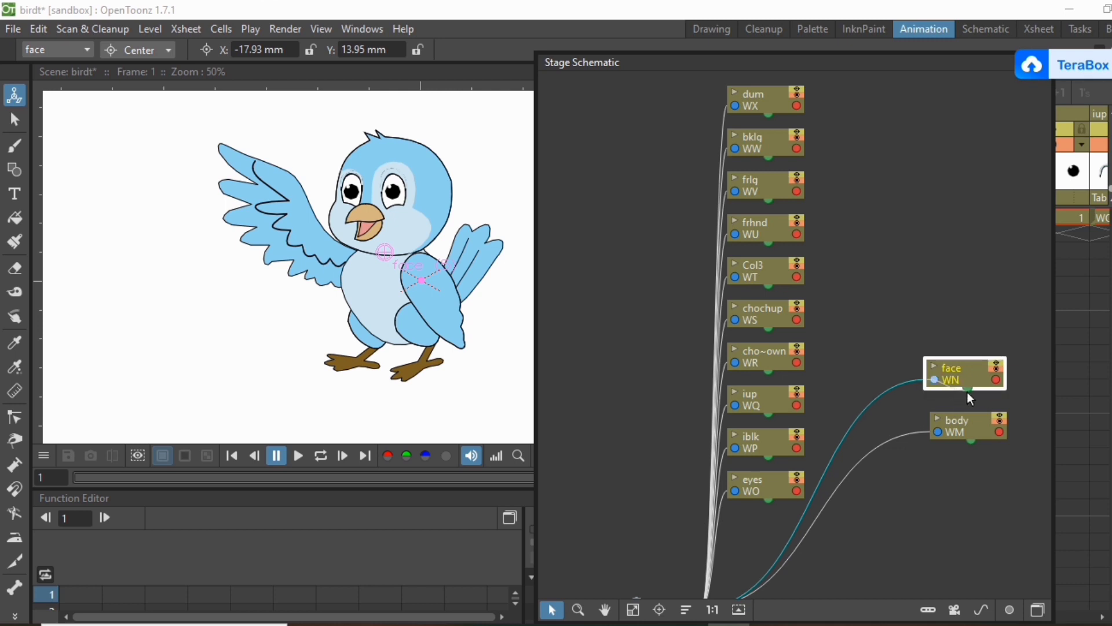
pyautogui.moveTo(989, 419); pyautogui.dragTo(1002, 435)
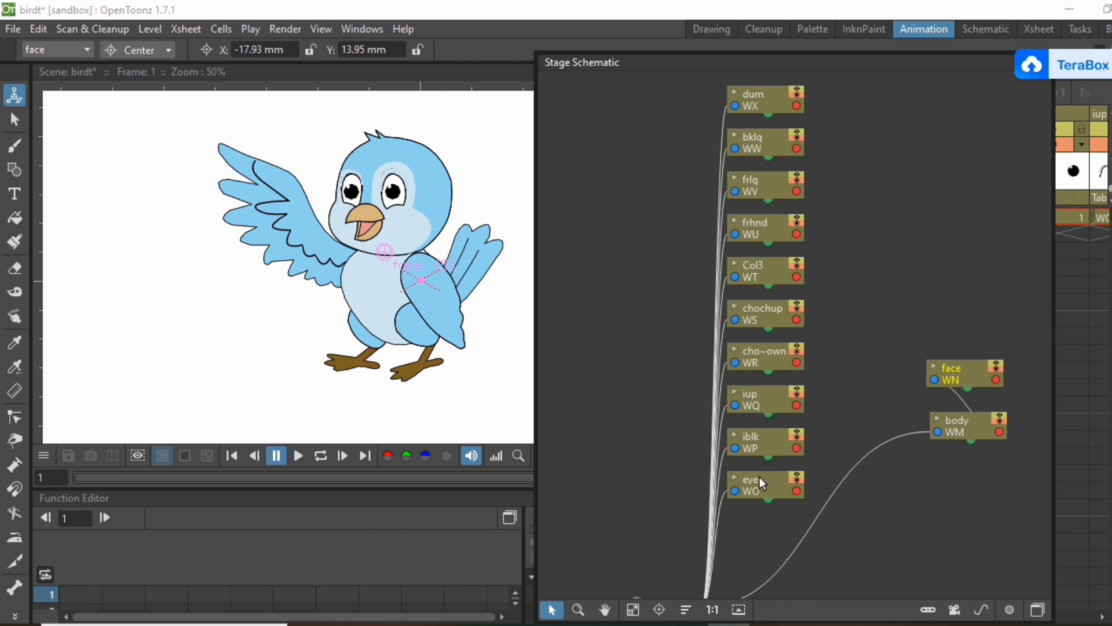
# Parent the eyes and iup nodes to face, and the iblk node to eyes, arranging them around the face node
pyautogui.moveTo(760, 479); pyautogui.dragTo(996, 386)
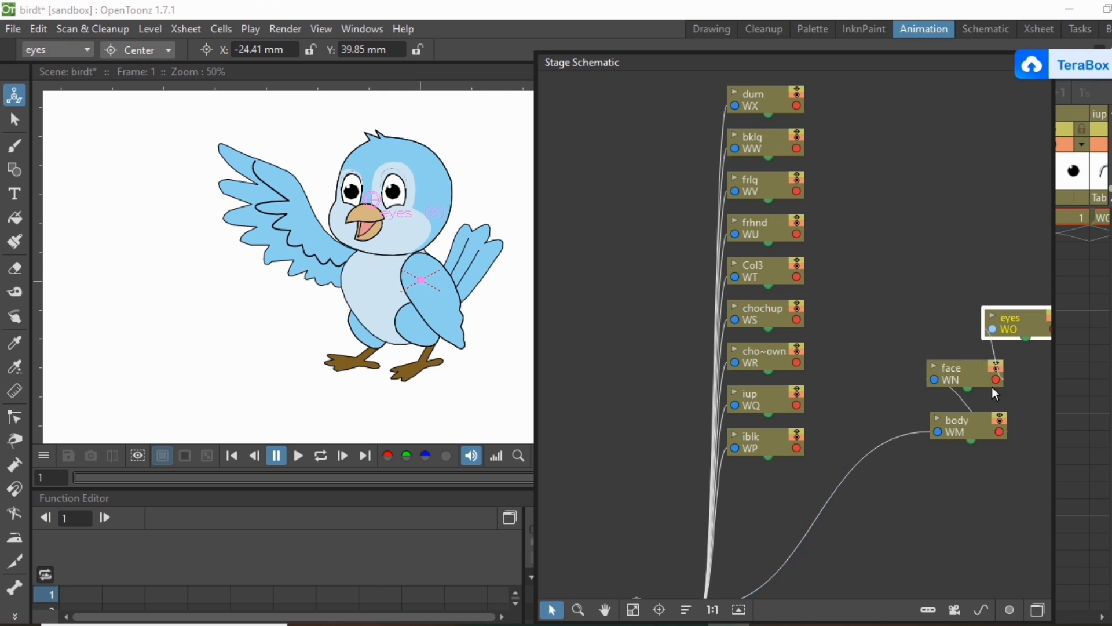
pyautogui.click(906, 367)
pyautogui.moveTo(752, 449); pyautogui.dragTo(1044, 328)
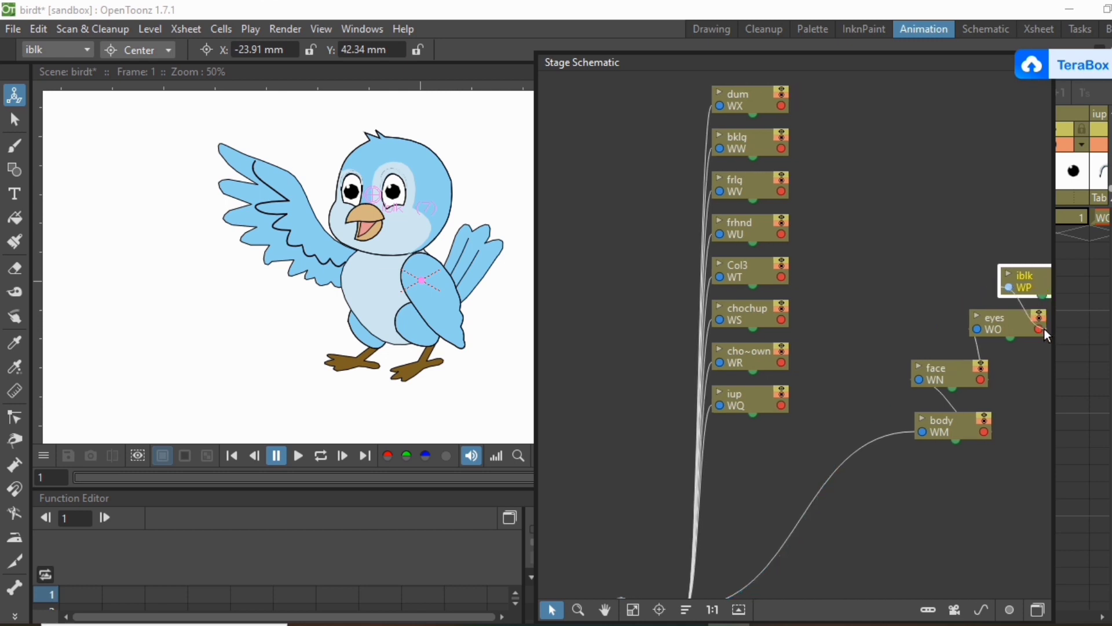
pyautogui.click(1040, 329)
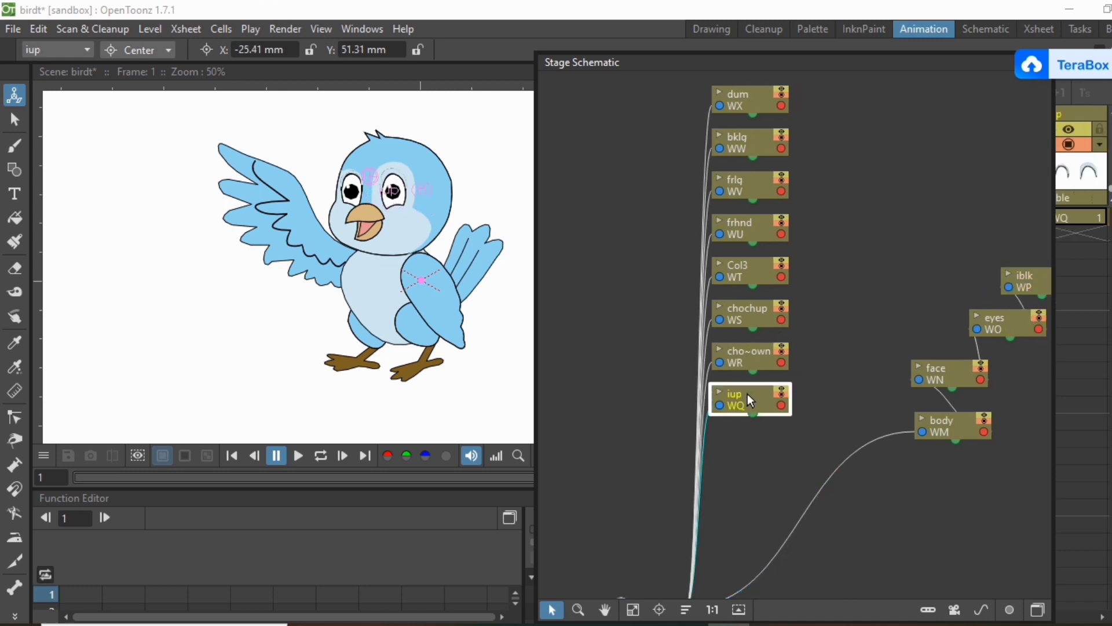
pyautogui.moveTo(748, 394); pyautogui.dragTo(882, 314)
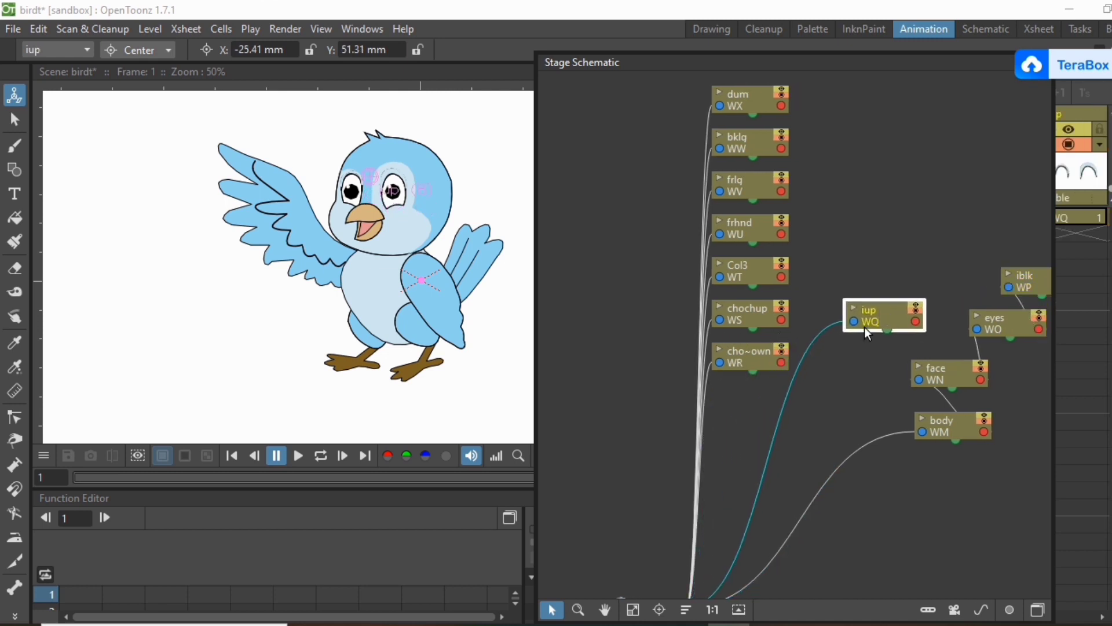
pyautogui.moveTo(940, 363); pyautogui.dragTo(936, 368)
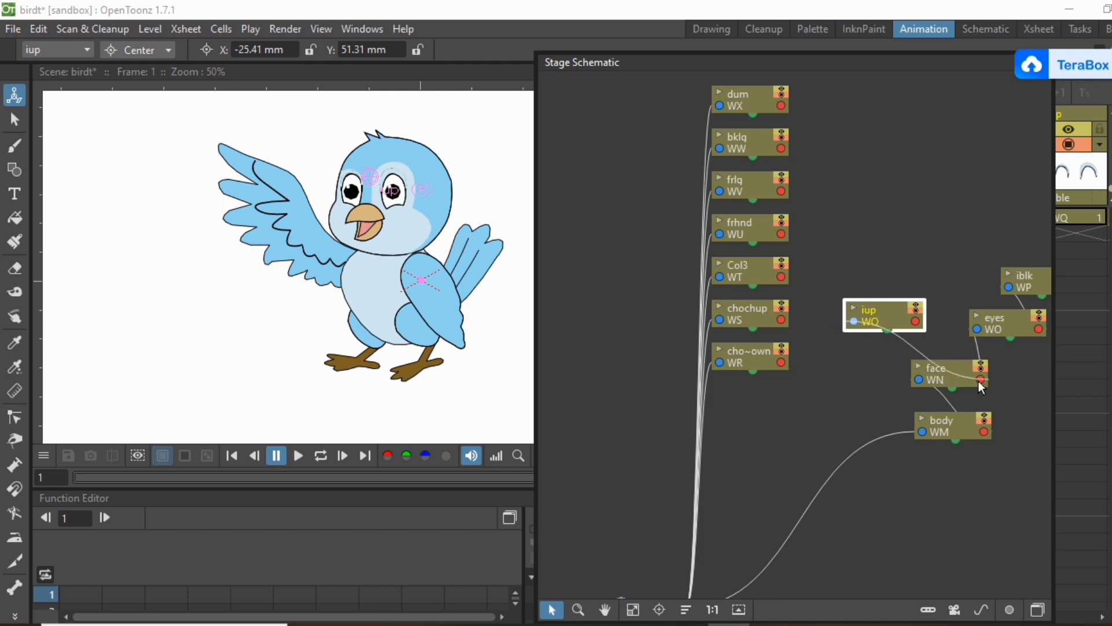
# Place the two beak nodes beside face, parenting chochup to face and chochdown to chochup
pyautogui.click(756, 361)
pyautogui.moveTo(757, 360); pyautogui.dragTo(982, 382)
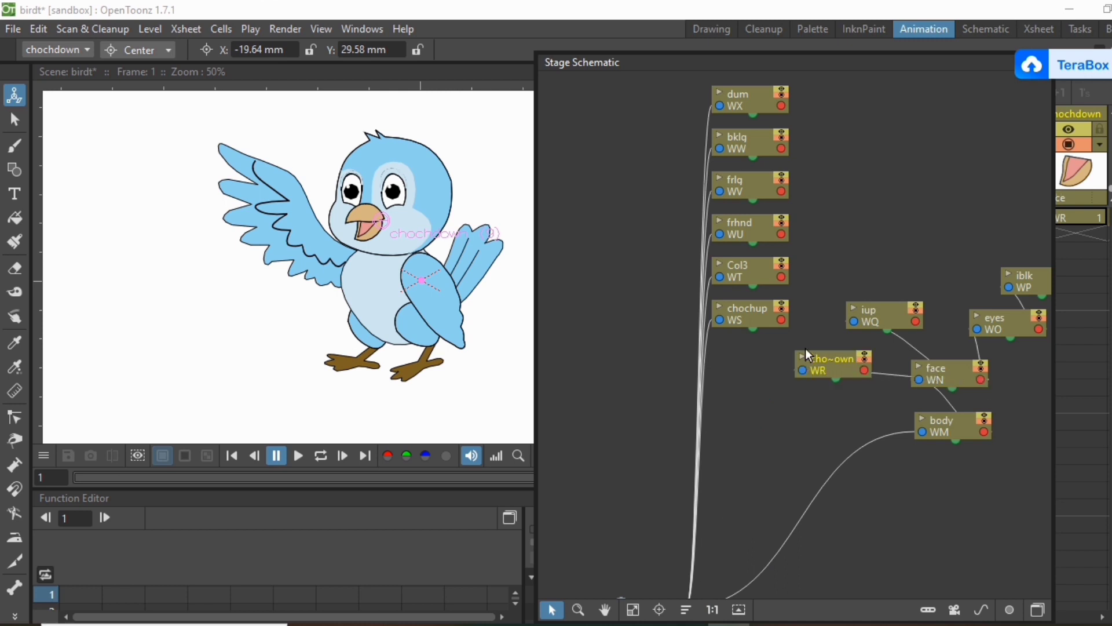
pyautogui.moveTo(774, 309); pyautogui.dragTo(818, 321)
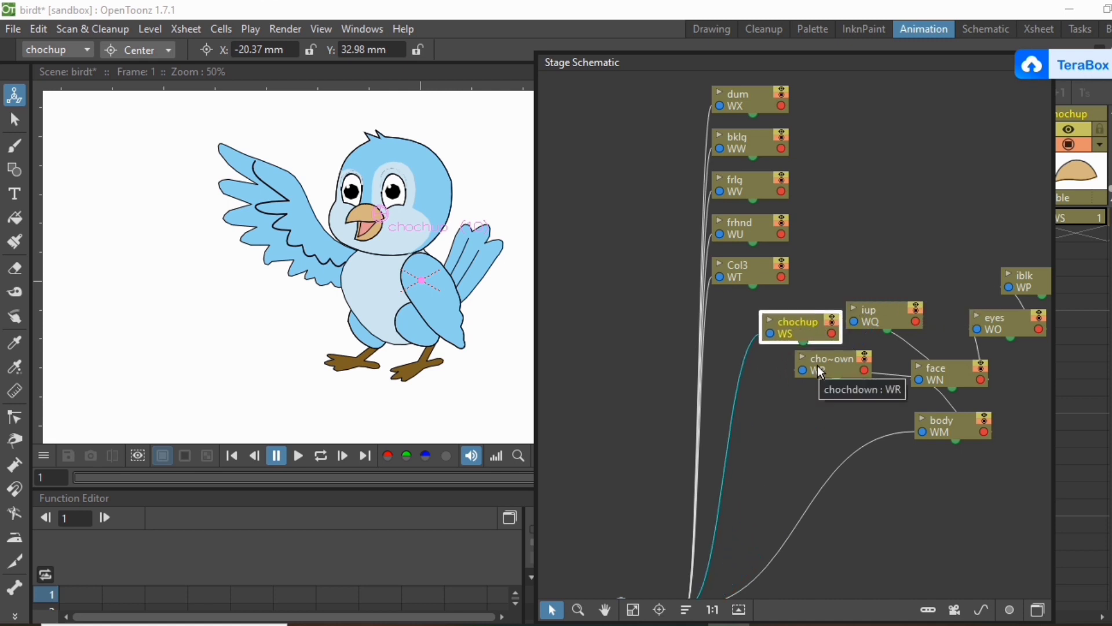
pyautogui.moveTo(820, 371); pyautogui.dragTo(775, 378)
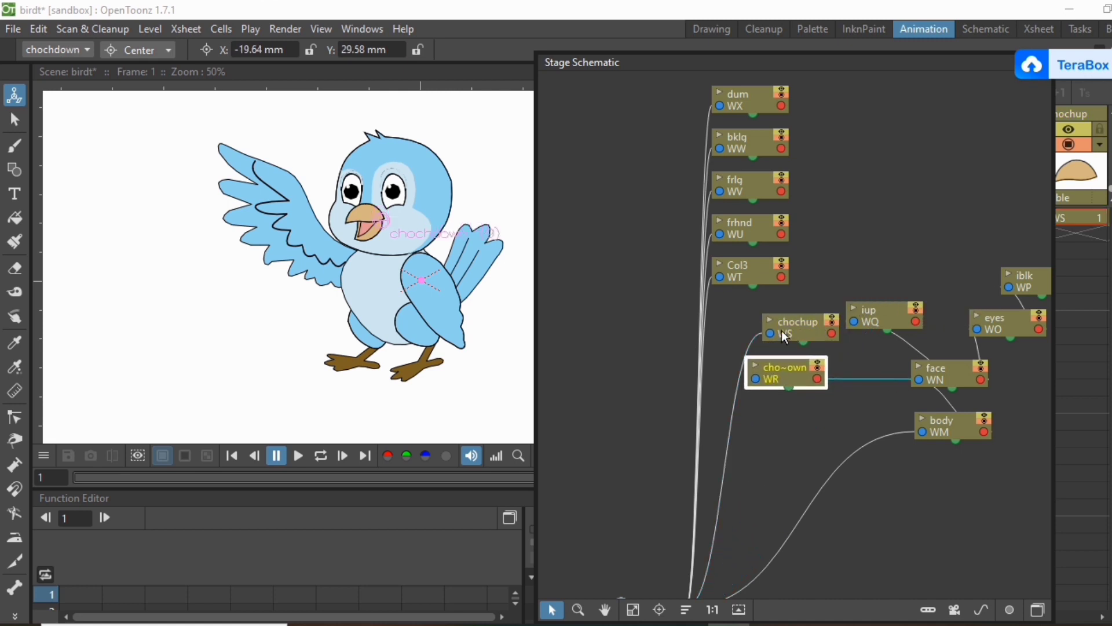
pyautogui.moveTo(777, 333); pyautogui.dragTo(921, 380)
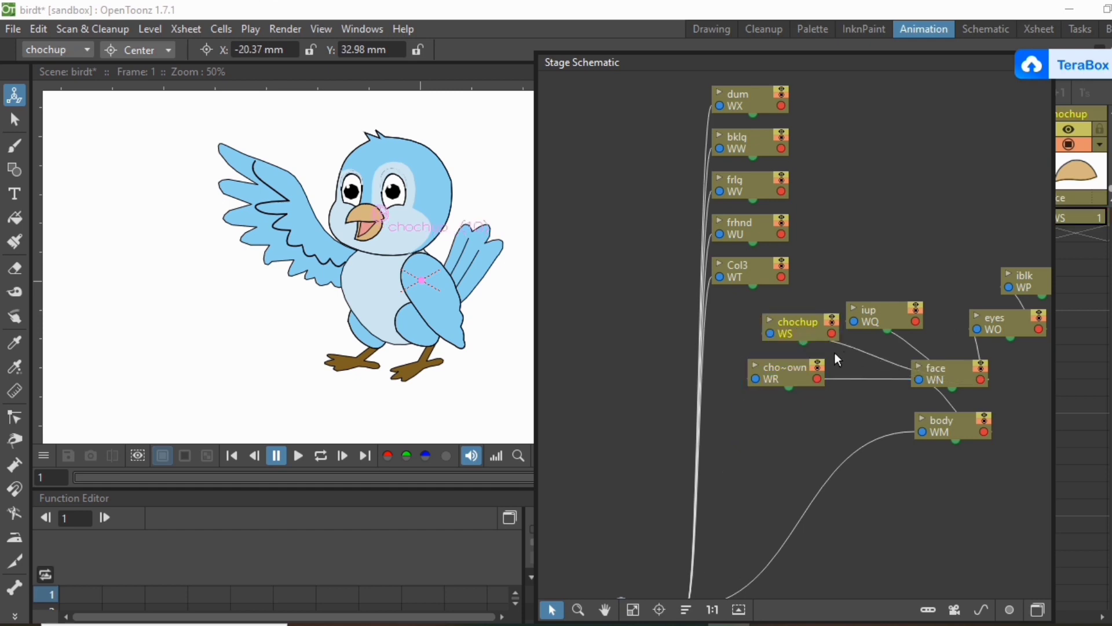
pyautogui.moveTo(754, 379); pyautogui.dragTo(831, 334)
# Move the Col3 wing node below the body node and parent it to body
pyautogui.moveTo(762, 280); pyautogui.dragTo(950, 266)
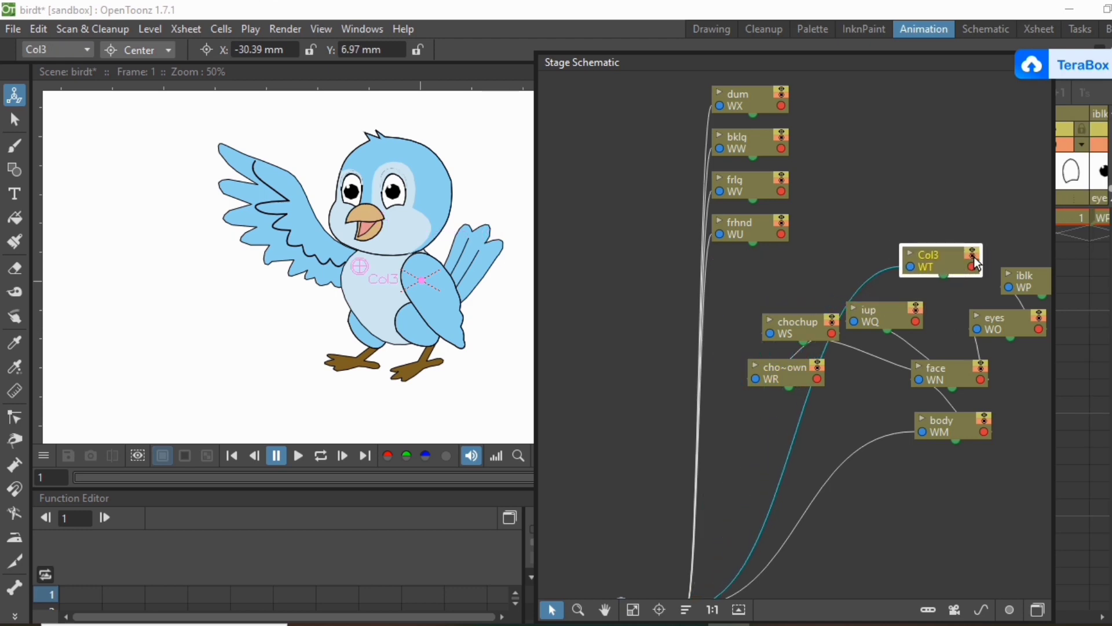
pyautogui.click(975, 257)
pyautogui.click(974, 256)
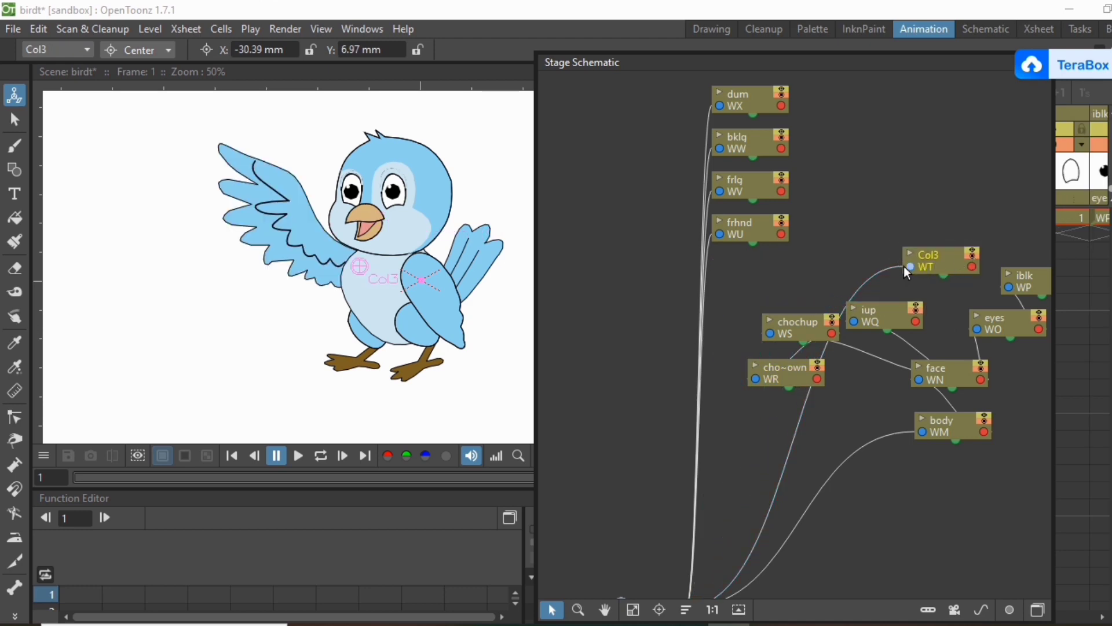
pyautogui.moveTo(930, 259); pyautogui.dragTo(985, 436)
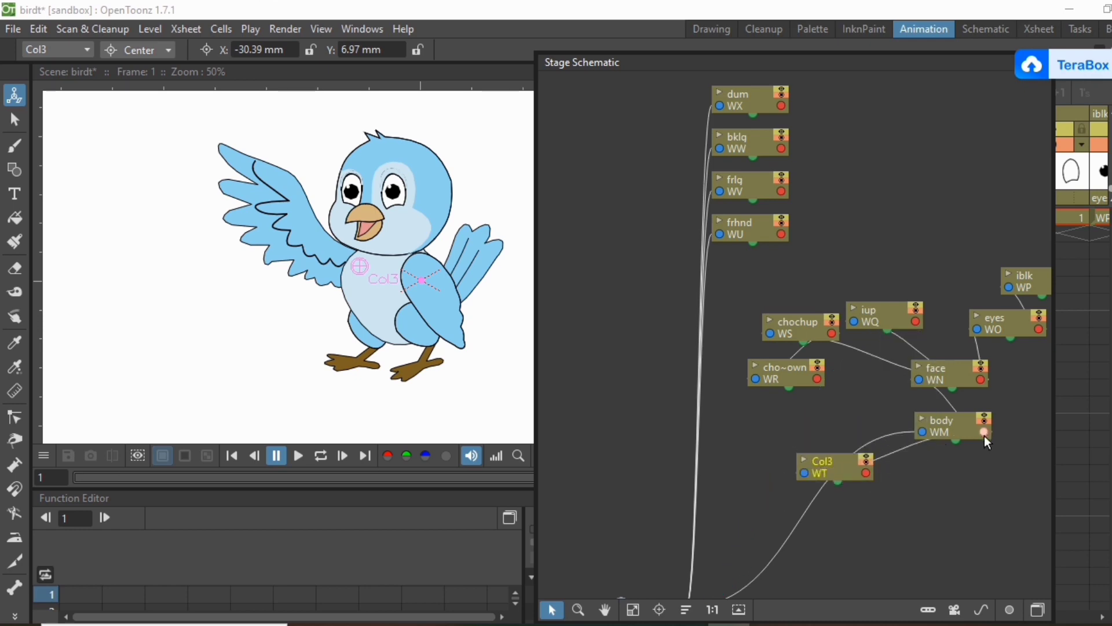
pyautogui.moveTo(841, 467); pyautogui.dragTo(877, 498)
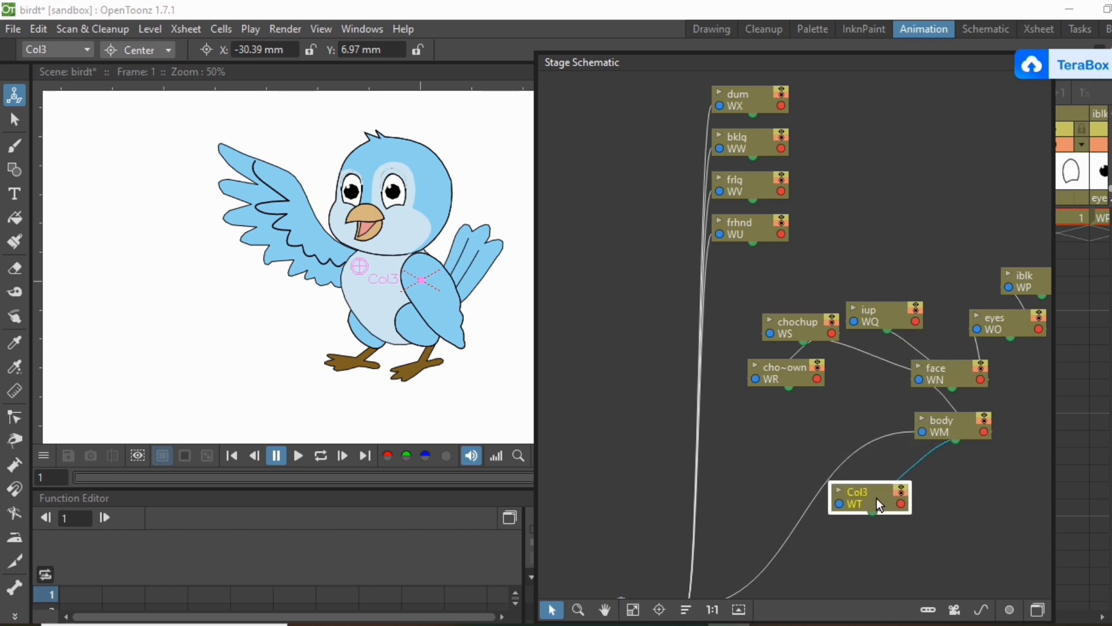
# Parent the frhnd, frlg, bklg and dum nodes to body, spreading them around the body node
pyautogui.moveTo(763, 232); pyautogui.dragTo(981, 433)
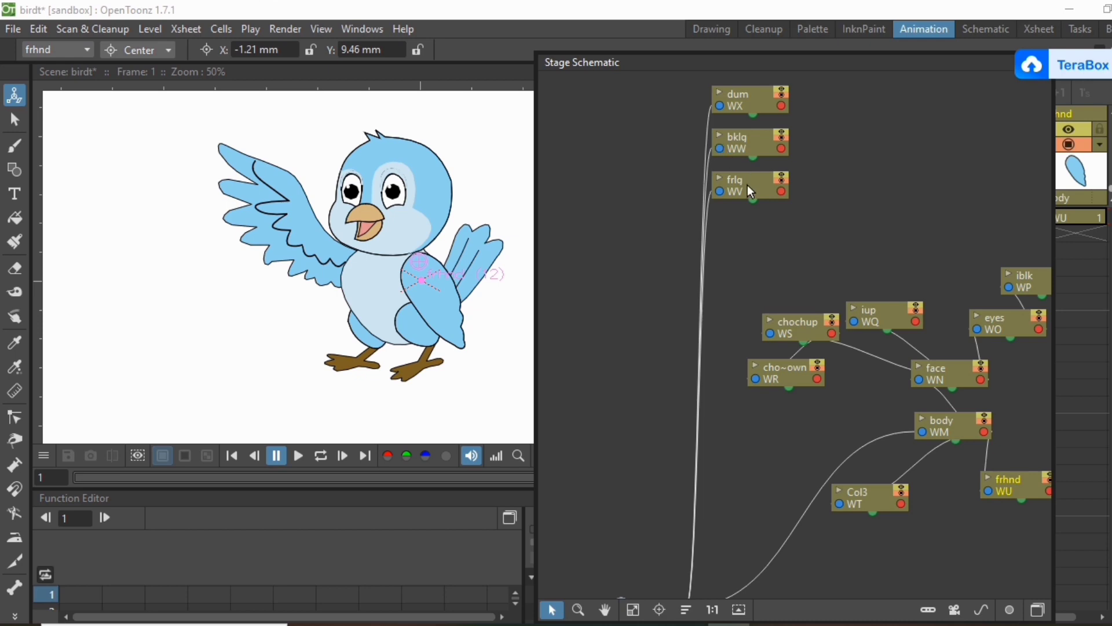
pyautogui.moveTo(748, 186); pyautogui.dragTo(985, 432)
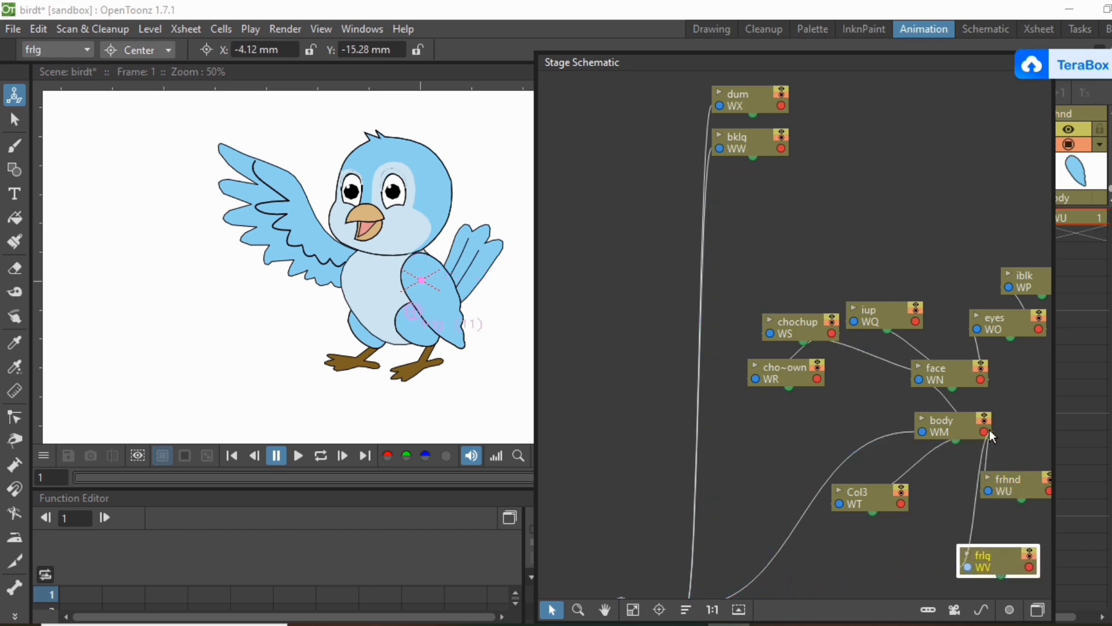
pyautogui.moveTo(745, 150); pyautogui.dragTo(978, 429)
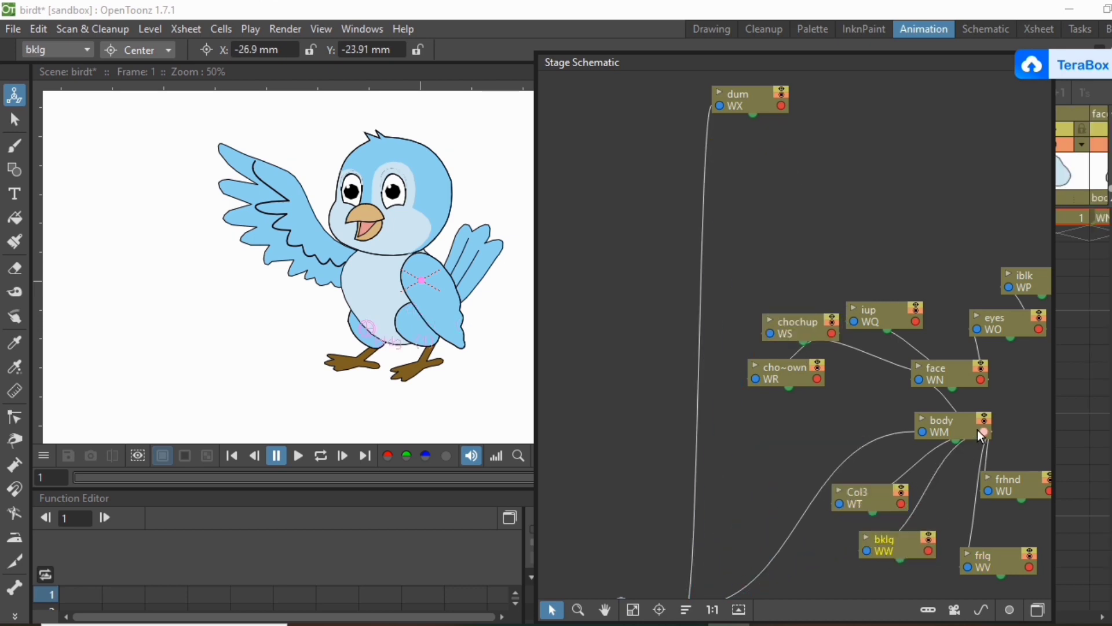
pyautogui.moveTo(757, 100); pyautogui.dragTo(954, 412)
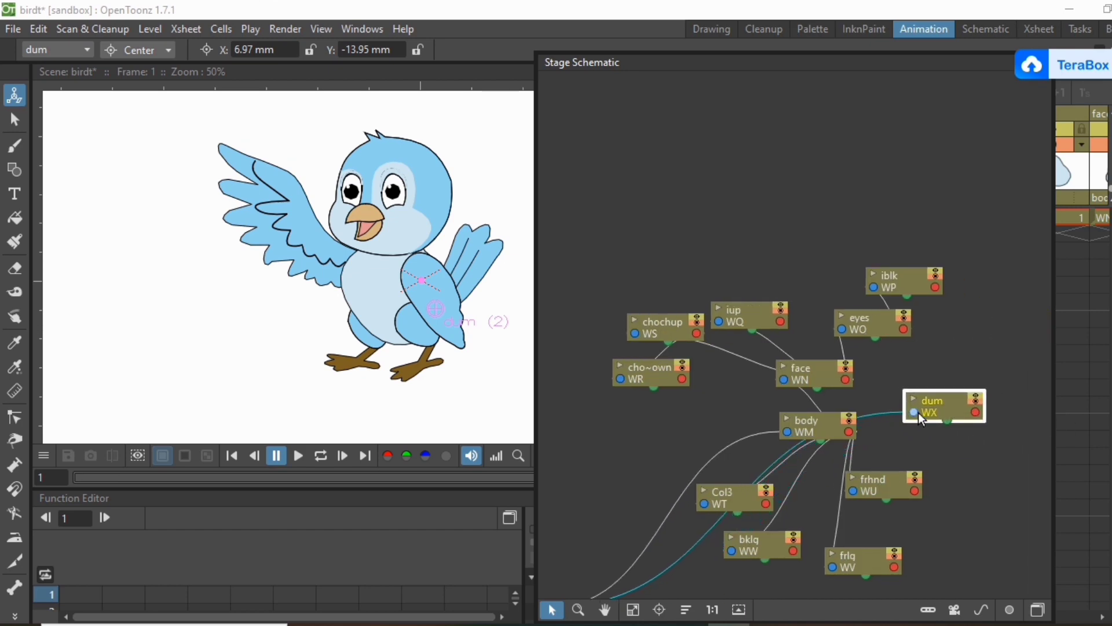
pyautogui.moveTo(860, 430); pyautogui.dragTo(854, 432)
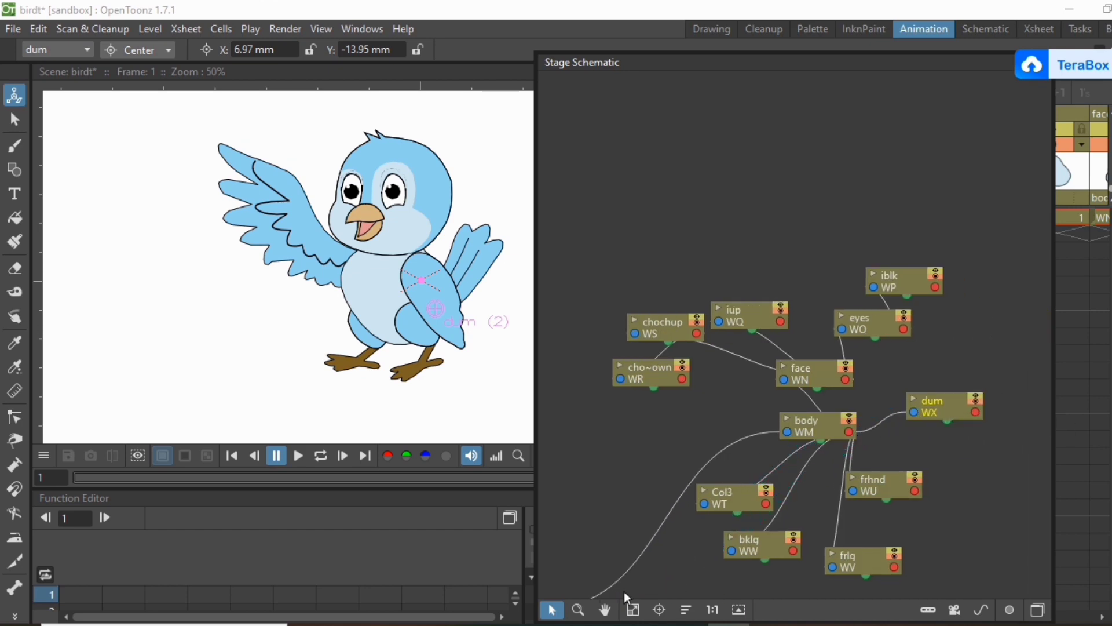
pyautogui.click(581, 604)
pyautogui.scroll(-1, 671, 502)
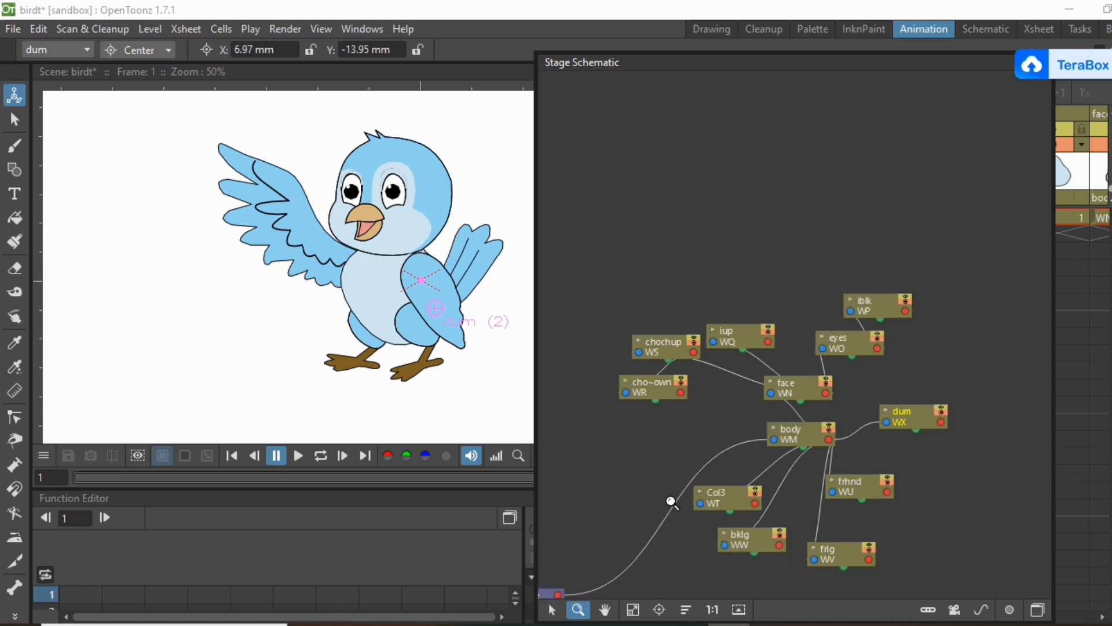
# Shrink the floating Stage Schematic window until the canvas and the Xsheet columns are uncovered
pyautogui.scroll(1, 671, 501)
pyautogui.scroll(-1, 671, 501)
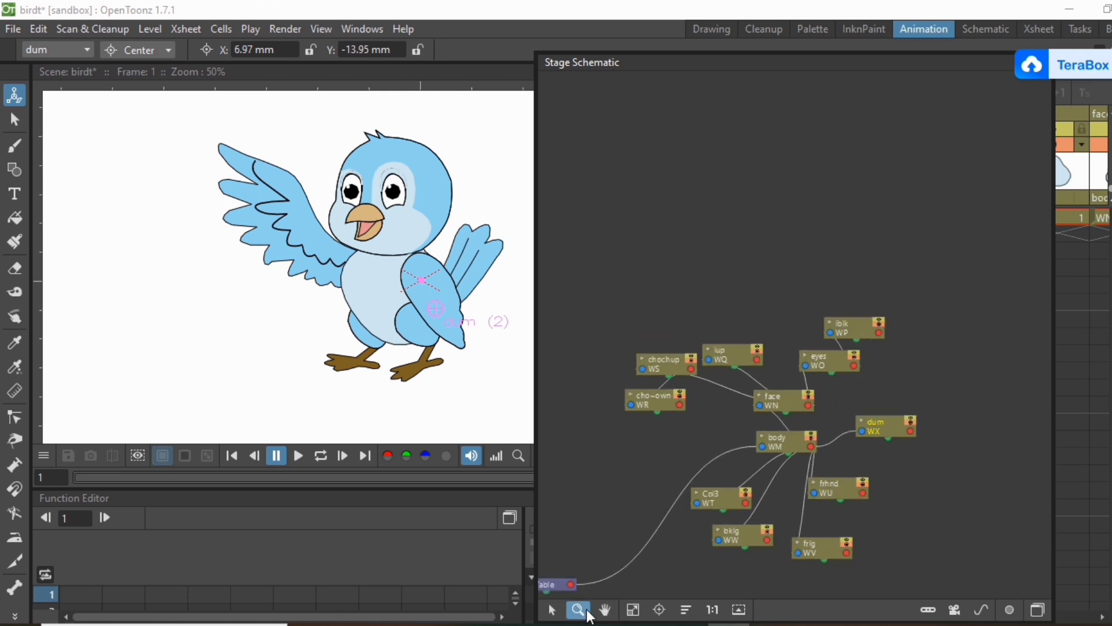
pyautogui.click(604, 610)
pyautogui.moveTo(616, 541); pyautogui.dragTo(687, 425)
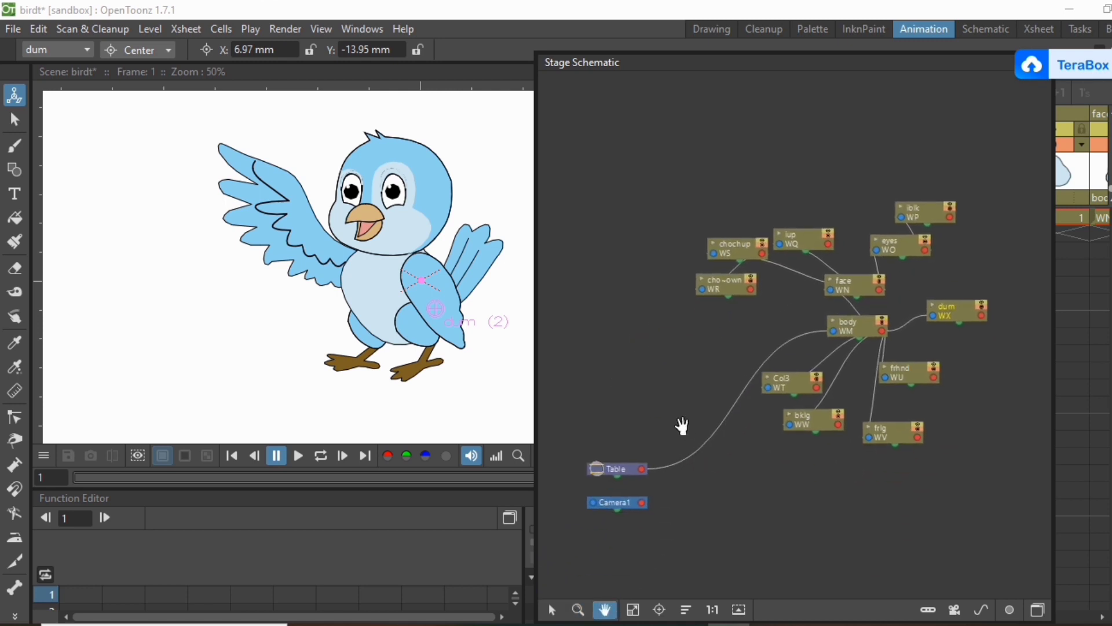
pyautogui.click(553, 611)
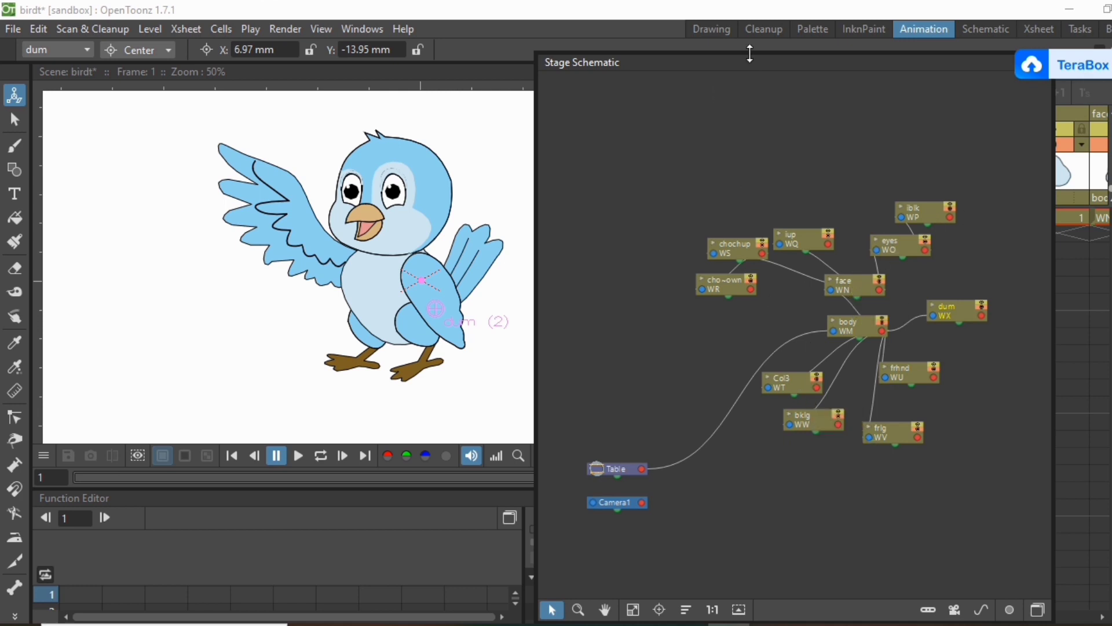
pyautogui.moveTo(753, 64); pyautogui.dragTo(887, 483)
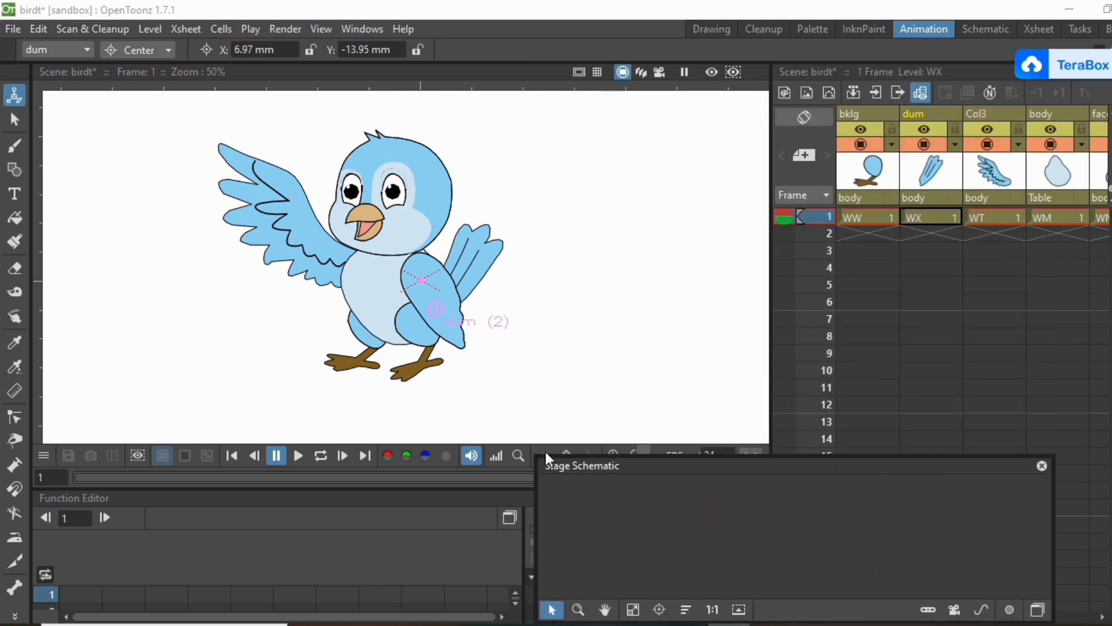
pyautogui.moveTo(533, 456); pyautogui.dragTo(860, 451)
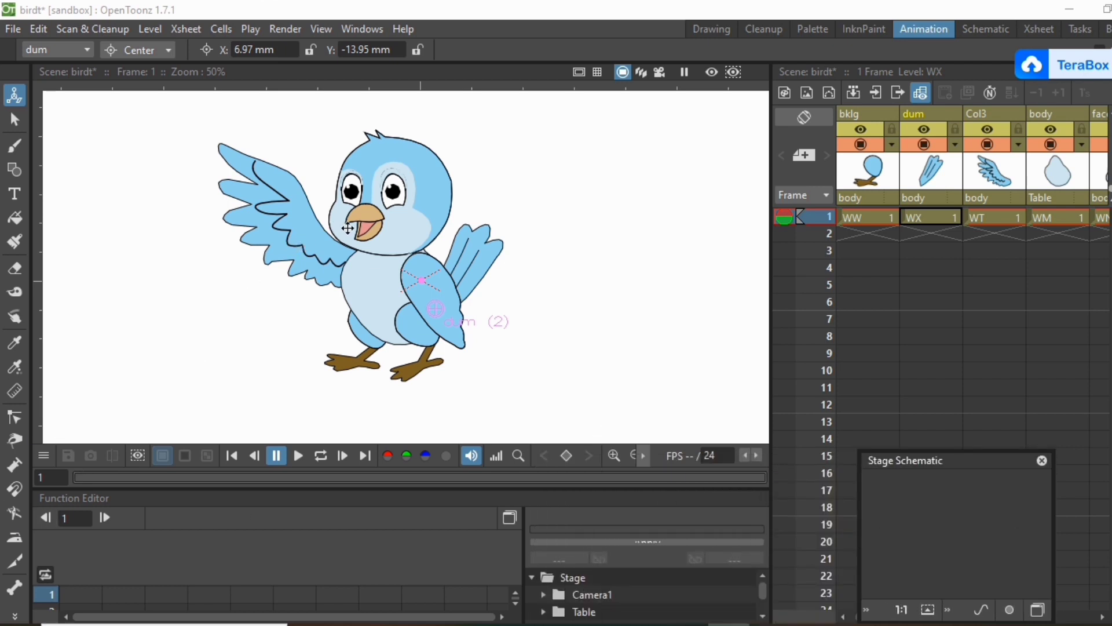
# Activate the Skeleton tool and set its mode to Animate for posing the bird's linked layers
pyautogui.scroll(1, 348, 228)
pyautogui.scroll(1, 348, 228)
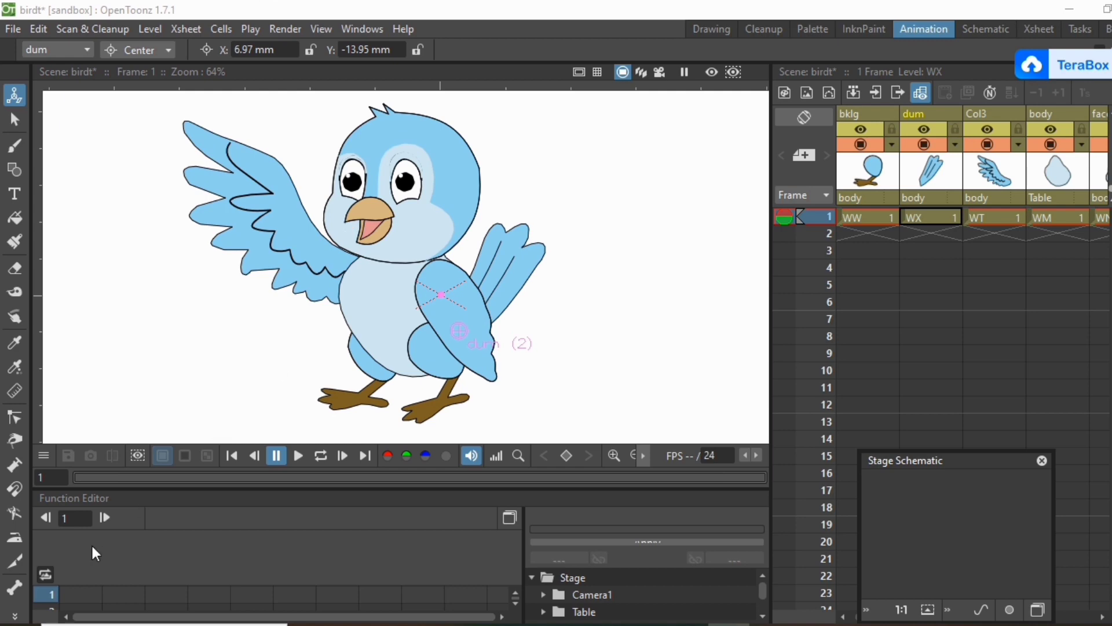
pyautogui.click(16, 589)
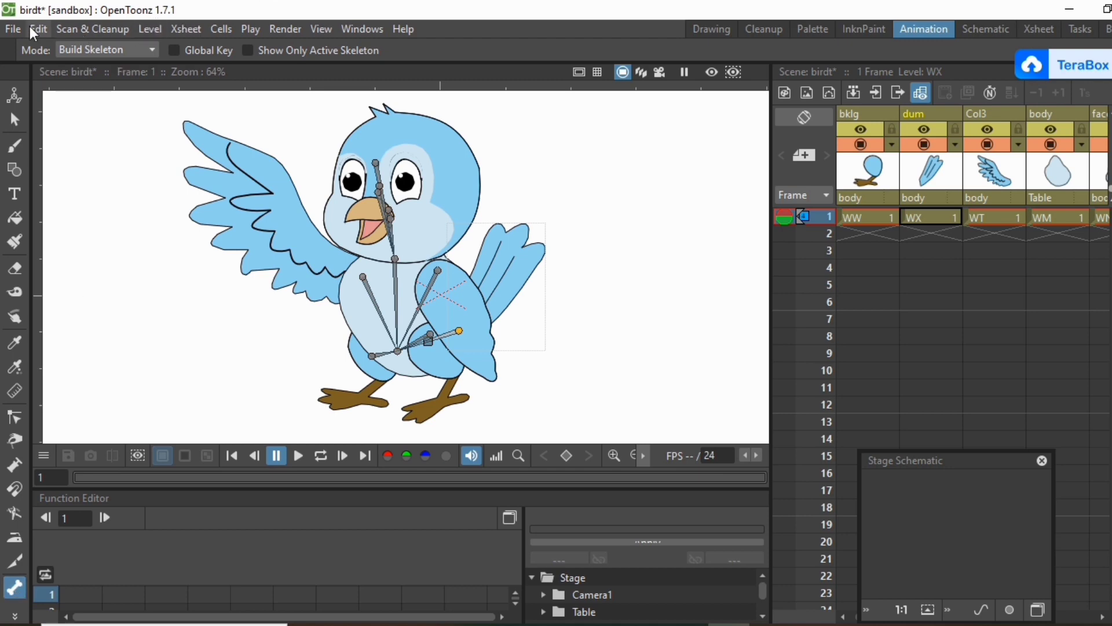
pyautogui.click(125, 51)
pyautogui.click(122, 76)
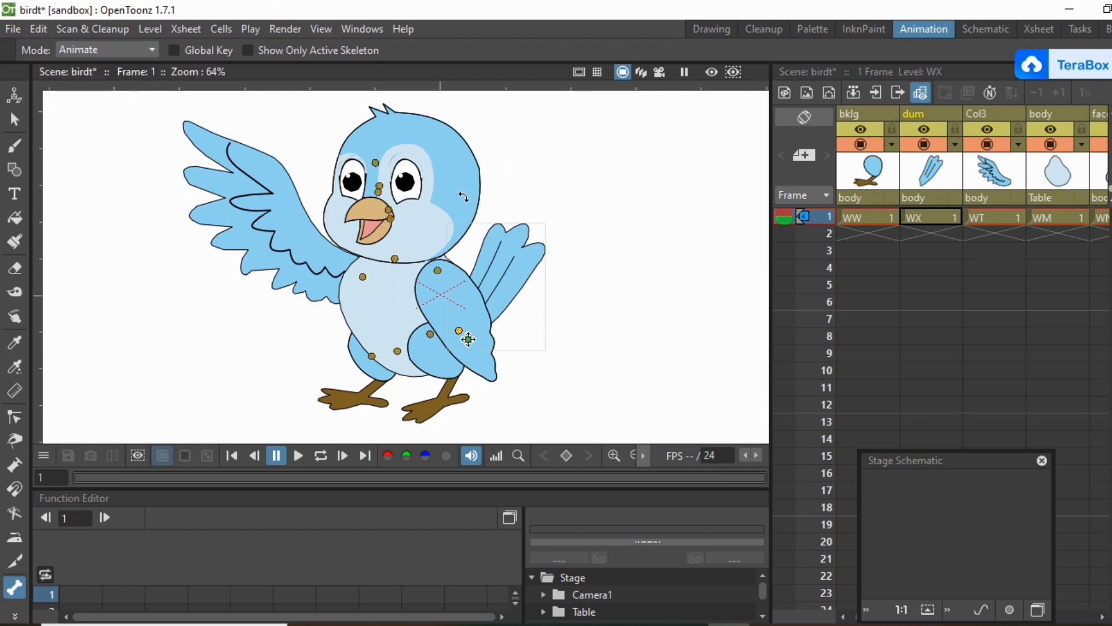
# Test the rig by rotating the face, frhnd, Col3 and dum layers about their pivots, undoing the trial rotations
pyautogui.click(464, 197)
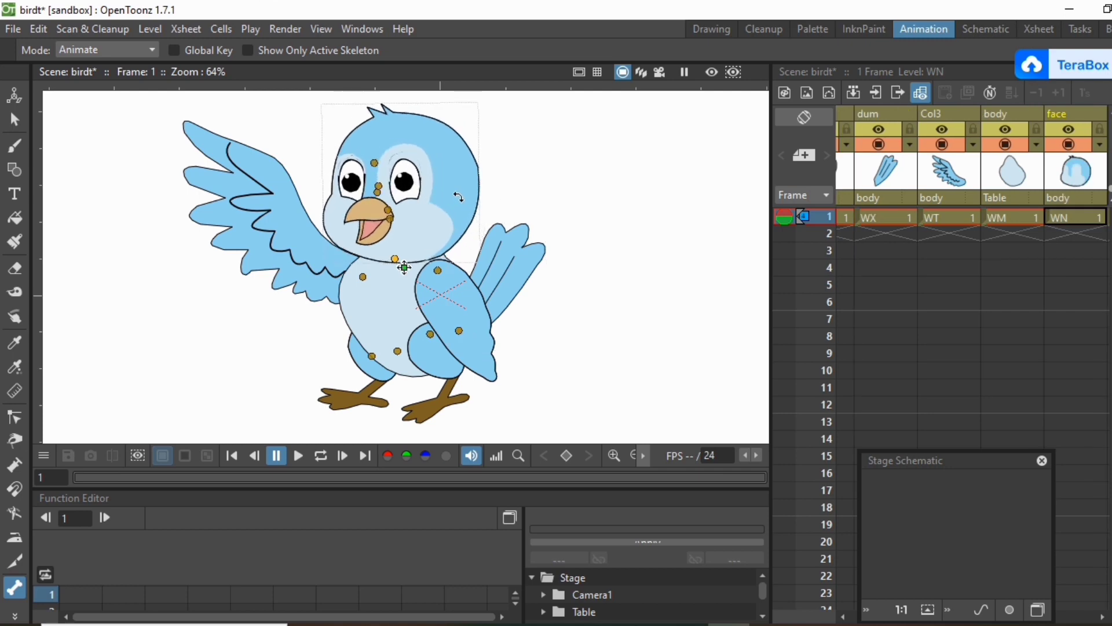
pyautogui.moveTo(459, 197)
pyautogui.mouseDown()
pyautogui.moveTo(447, 190)
pyautogui.moveTo(469, 204)
pyautogui.moveTo(457, 191)
pyautogui.mouseUp()
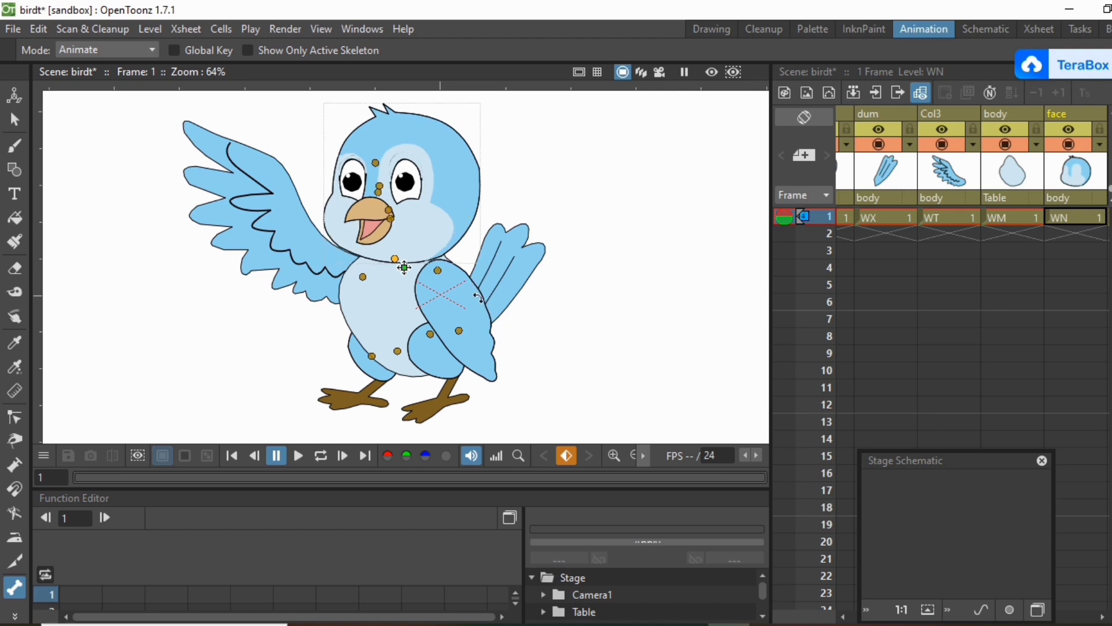
pyautogui.click(475, 296)
pyautogui.moveTo(475, 313)
pyautogui.mouseDown()
pyautogui.moveTo(496, 285)
pyautogui.moveTo(433, 330)
pyautogui.moveTo(472, 339)
pyautogui.moveTo(504, 307)
pyautogui.moveTo(489, 320)
pyautogui.mouseUp()
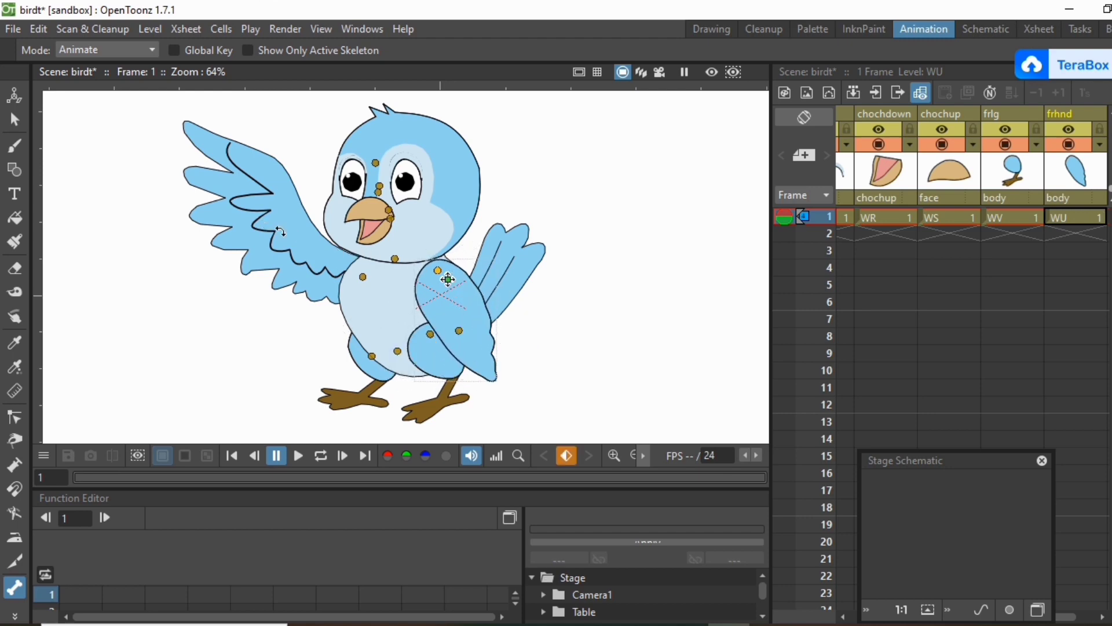
pyautogui.moveTo(280, 232)
pyautogui.mouseDown()
pyautogui.moveTo(296, 216)
pyautogui.moveTo(280, 265)
pyautogui.moveTo(291, 241)
pyautogui.mouseUp()
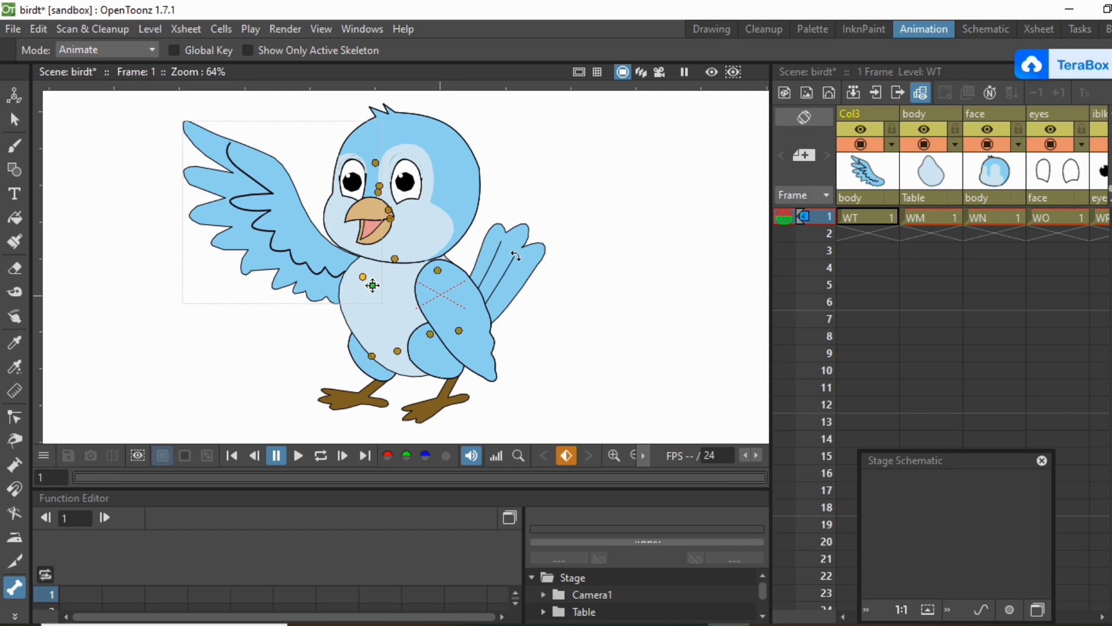
pyautogui.moveTo(516, 255); pyautogui.dragTo(523, 278)
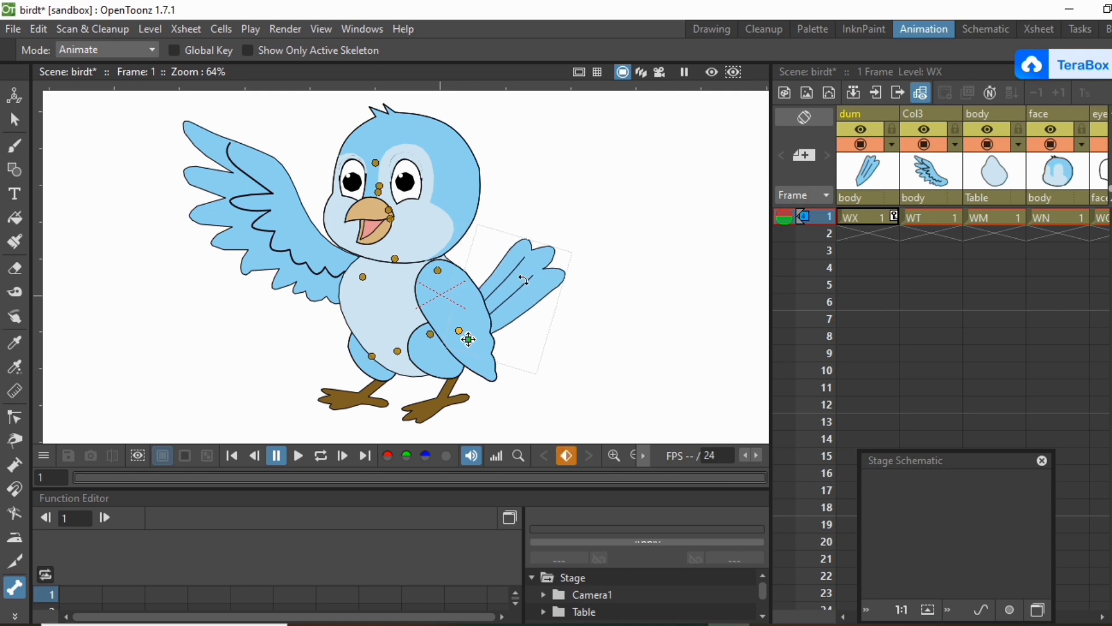
pyautogui.hotkey('ctrl', 'z')
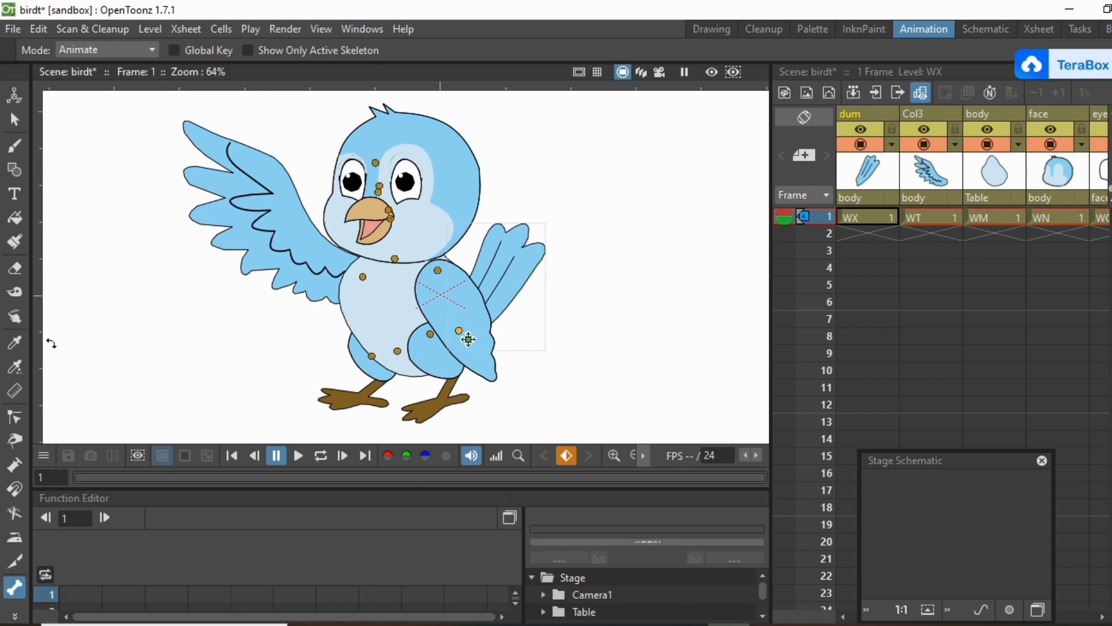
# Switch the Skeleton tool's mode to Build Skeleton
pyautogui.click(149, 51)
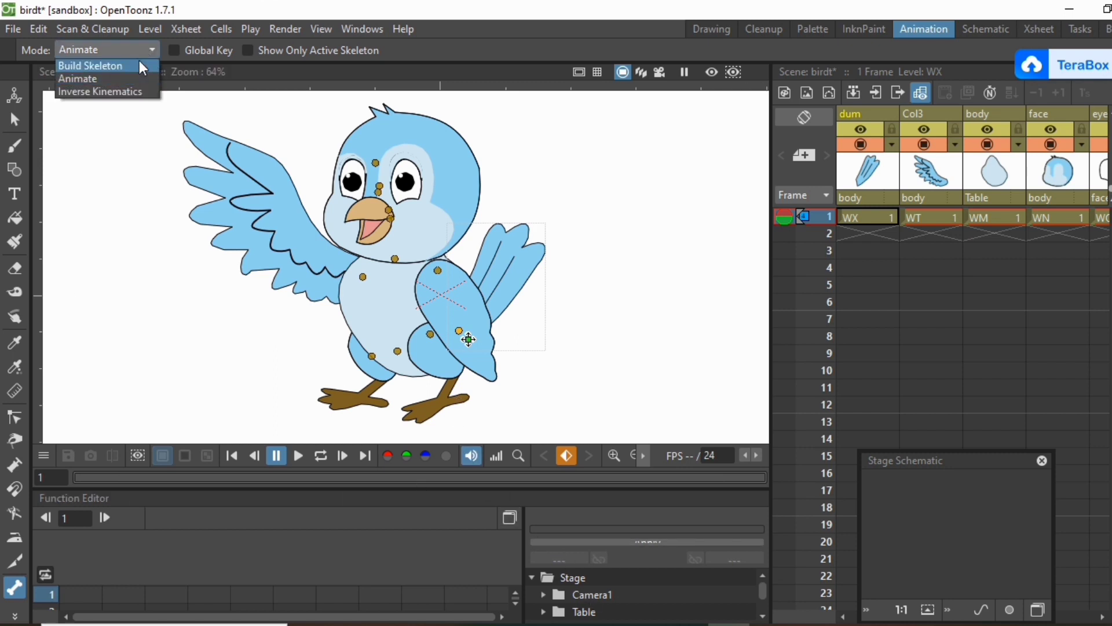
pyautogui.click(139, 60)
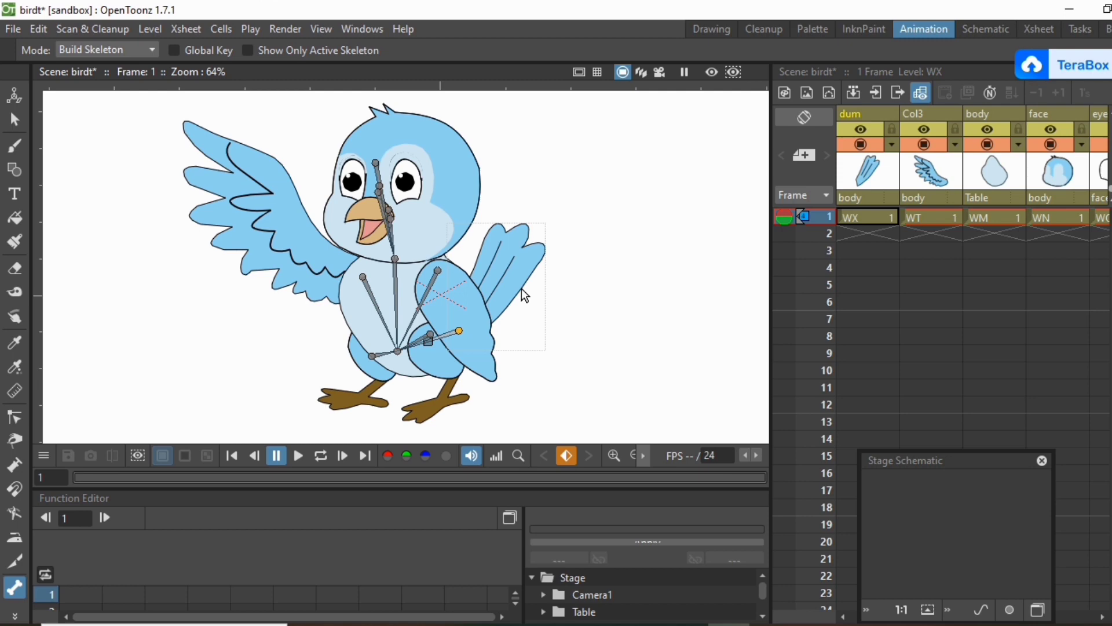